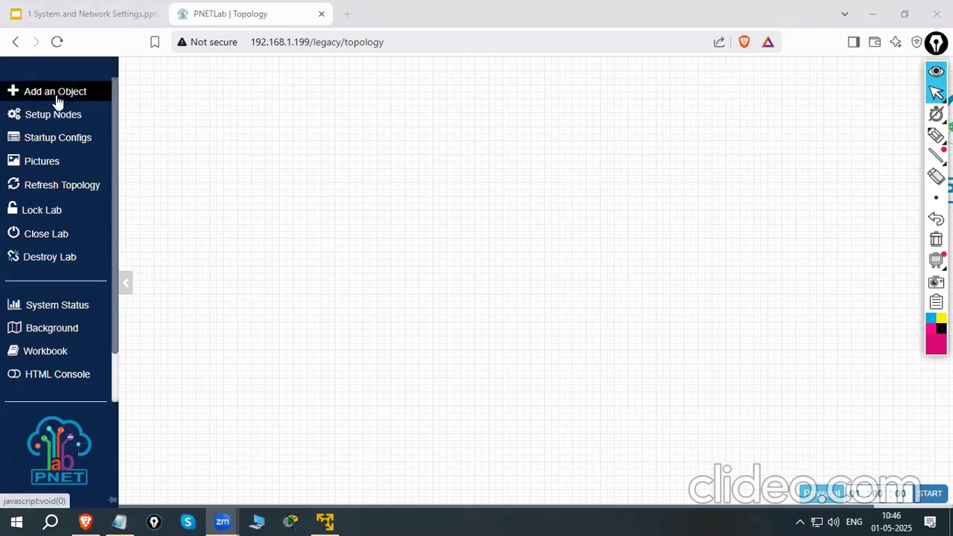
# Add one fortinet firewall node with image fortinet-FGT-v6-build1828 and place it in the upper middle of the topology
pyautogui.click(56, 96)
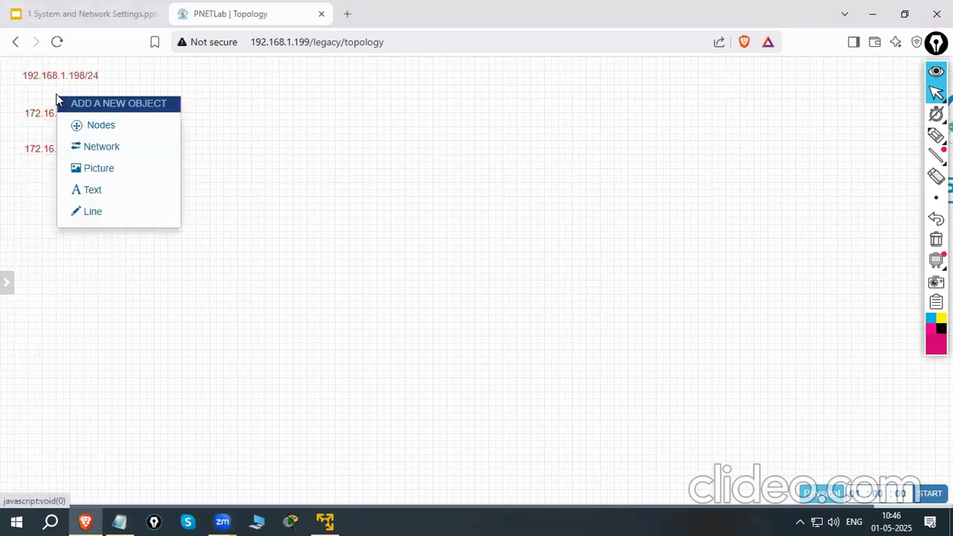
pyautogui.click(102, 125)
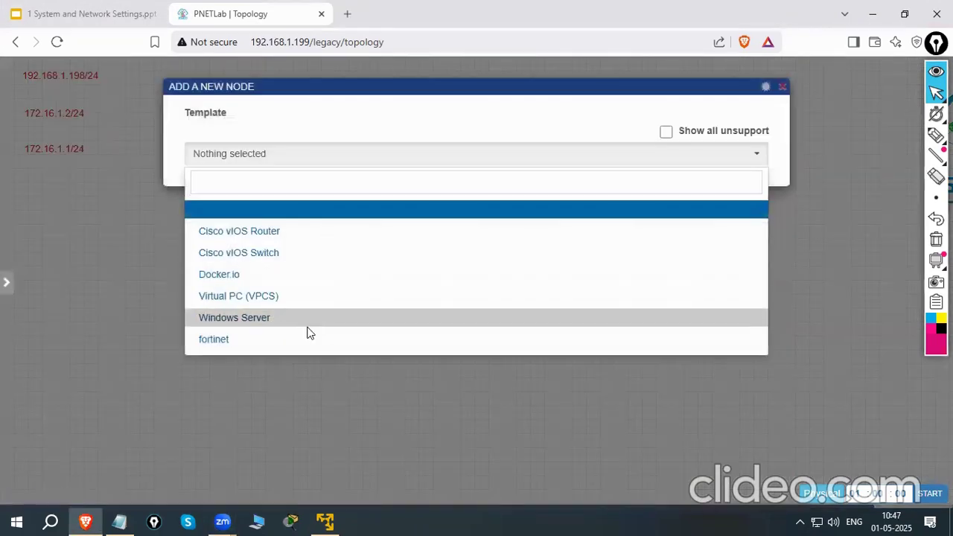
pyautogui.click(256, 341)
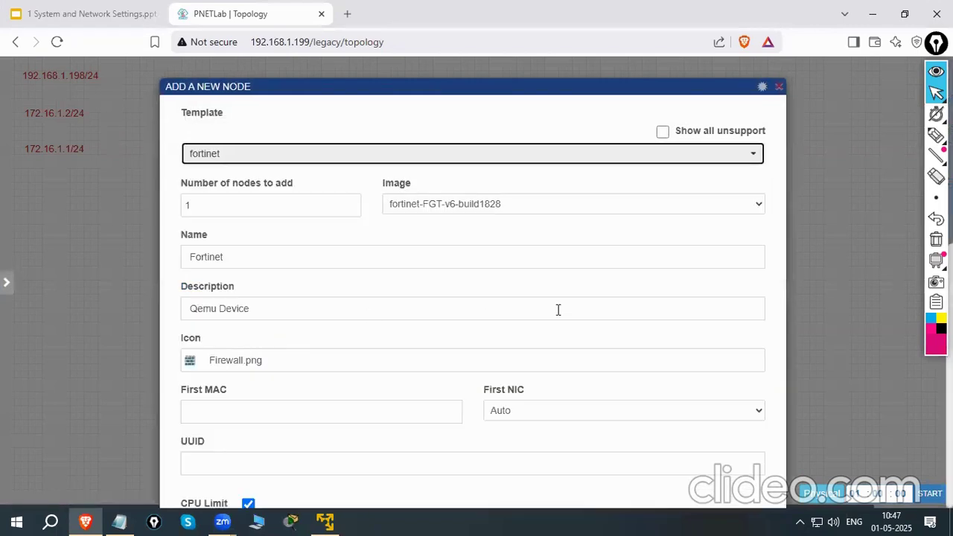
pyautogui.scroll(-7, 558, 311)
pyautogui.scroll(-2, 449, 474)
pyautogui.click(442, 465)
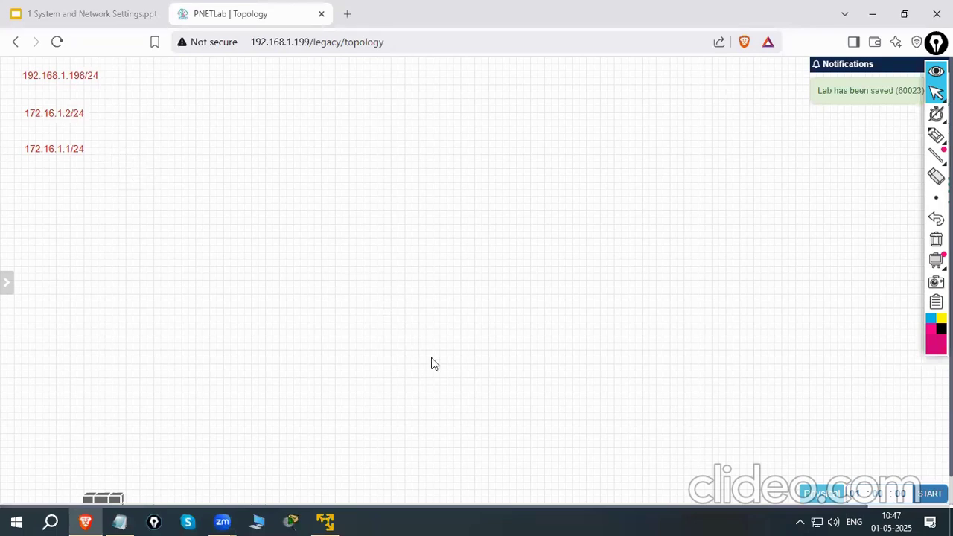
pyautogui.moveTo(116, 476); pyautogui.dragTo(364, 182)
# Add a Management(Cloud0) network, move the 192.168.1.198/24 label out of its way, and place the cloud to the right of the Fortinet firewall
pyautogui.moveTo(6, 82)
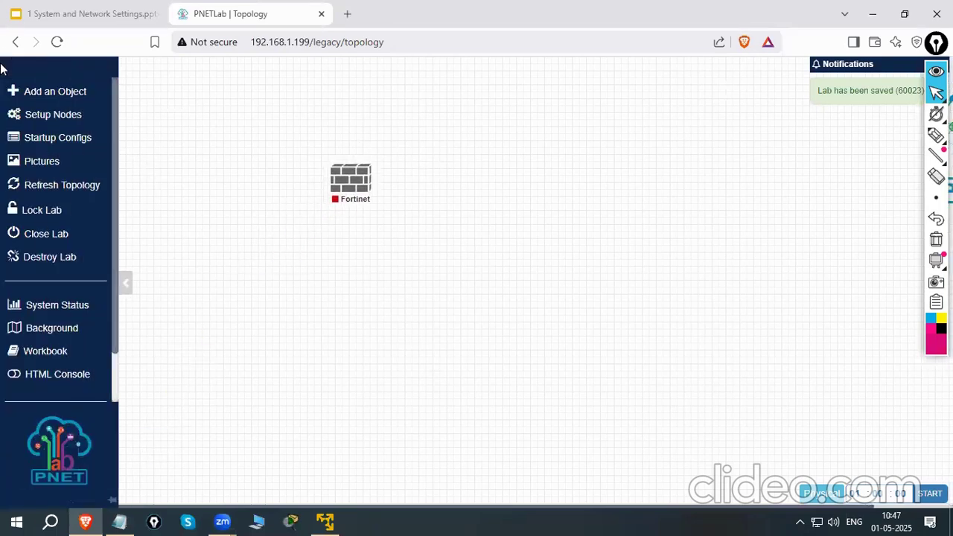
pyautogui.click(47, 96)
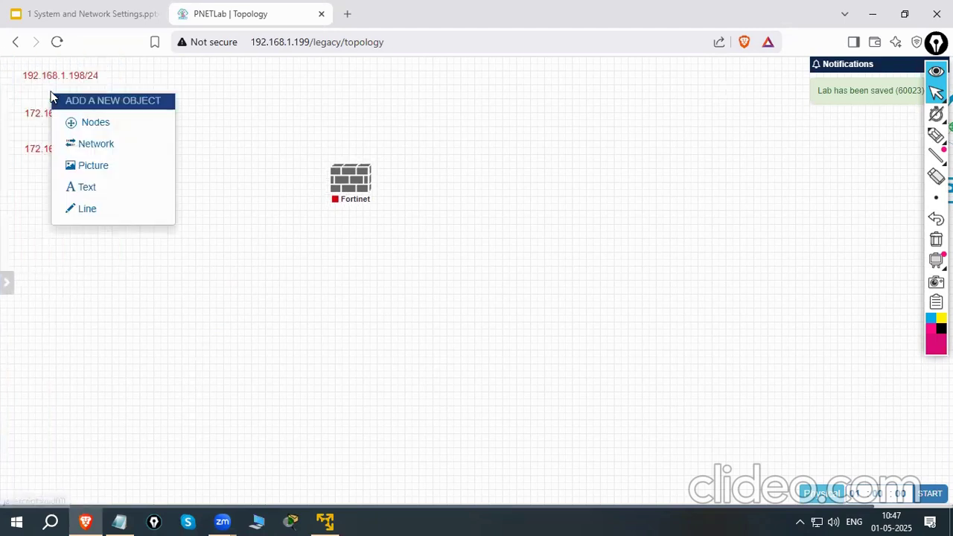
pyautogui.click(97, 147)
pyautogui.click(432, 200)
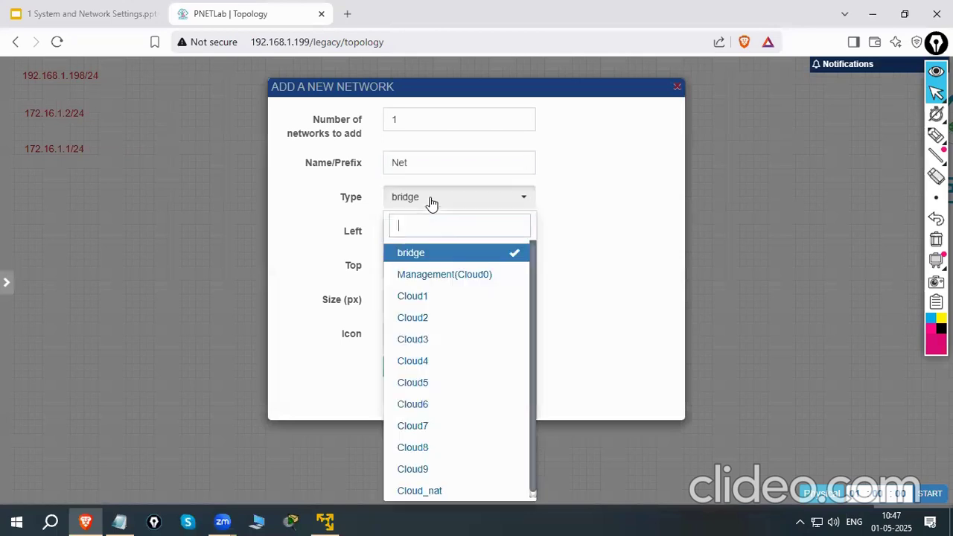
pyautogui.click(458, 275)
pyautogui.click(402, 366)
pyautogui.moveTo(69, 73); pyautogui.dragTo(77, 232)
pyautogui.moveTo(75, 68); pyautogui.dragTo(637, 203)
pyautogui.moveTo(372, 195); pyautogui.dragTo(415, 172)
# Add one Virtual PC (VPCS) node with default settings and place it below and to the left of the Fortinet firewall
pyautogui.moveTo(21, 88)
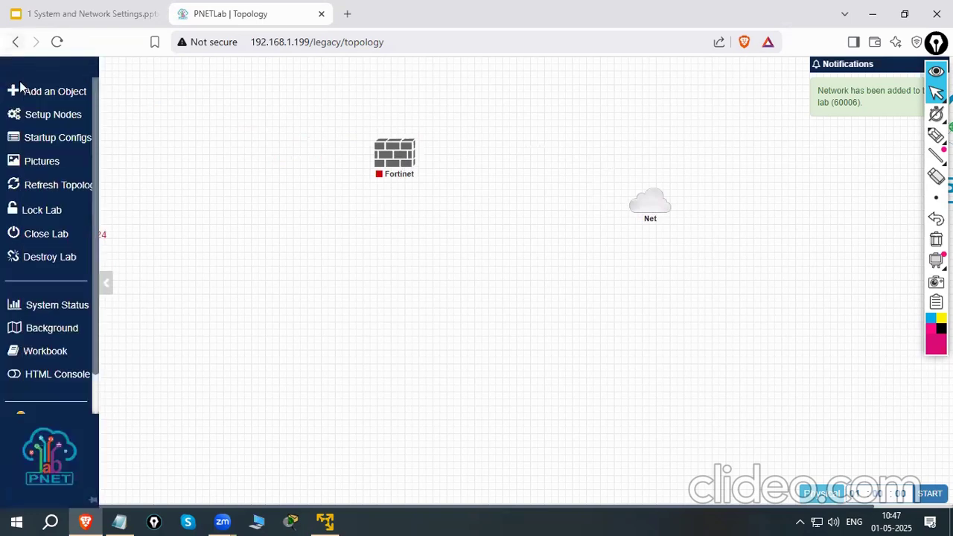
pyautogui.click(73, 94)
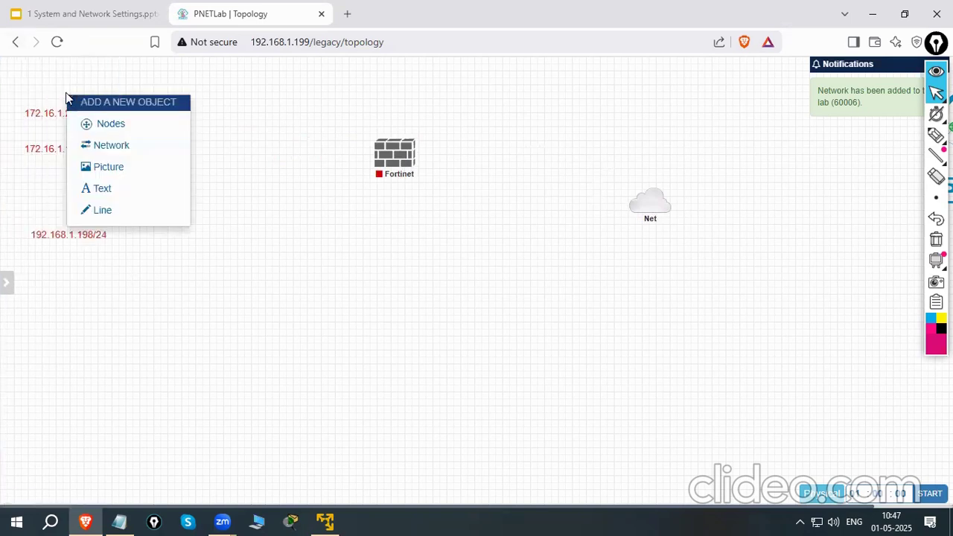
pyautogui.click(135, 131)
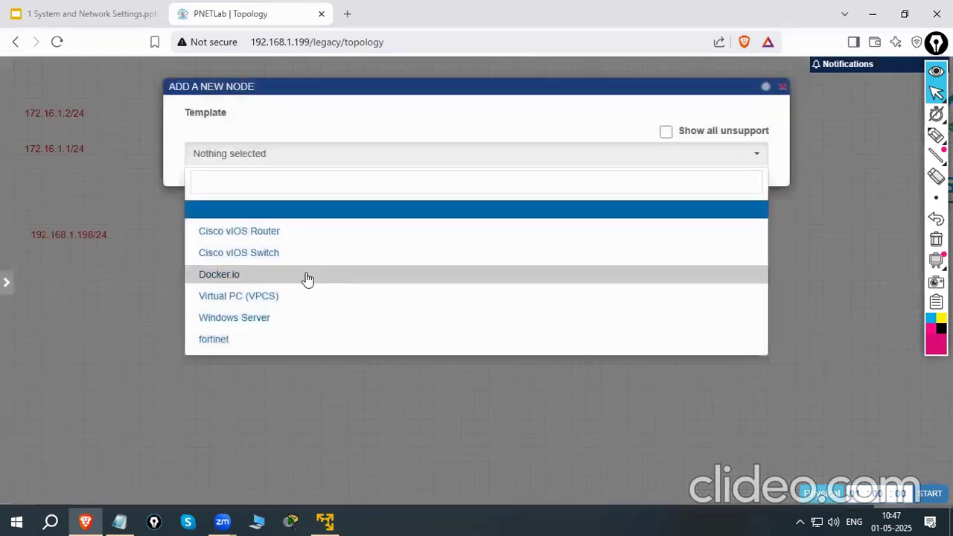
pyautogui.click(284, 297)
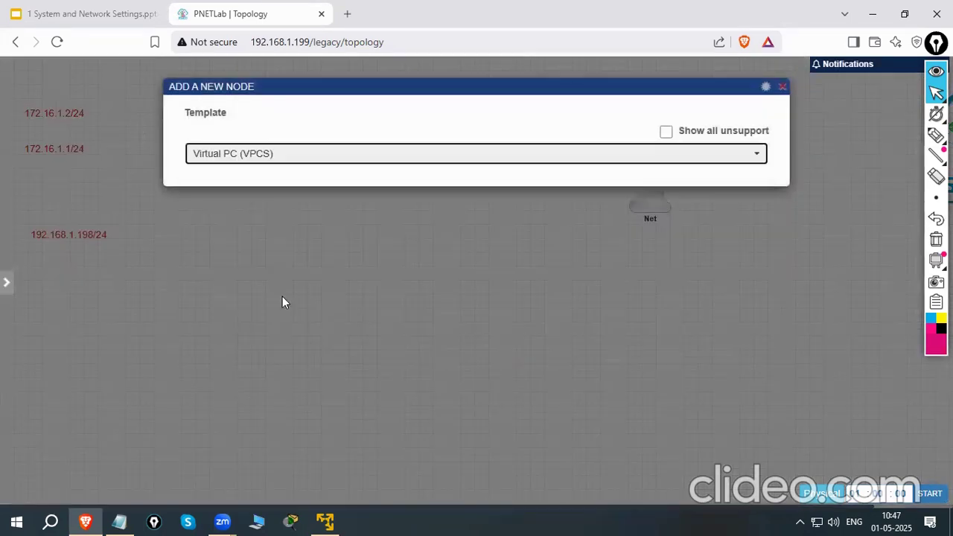
pyautogui.scroll(-4, 492, 316)
pyautogui.click(433, 462)
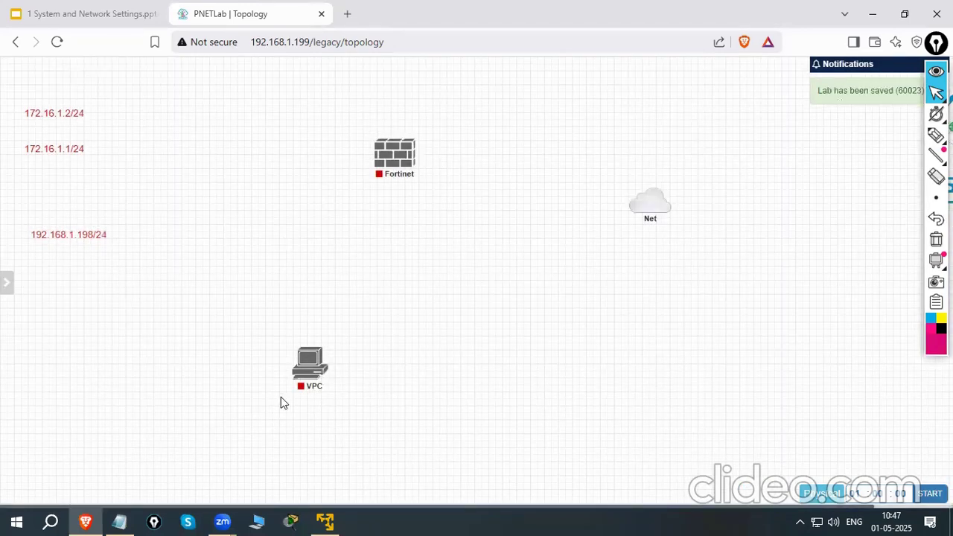
pyautogui.moveTo(312, 375)
pyautogui.moveTo(312, 375); pyautogui.dragTo(249, 342)
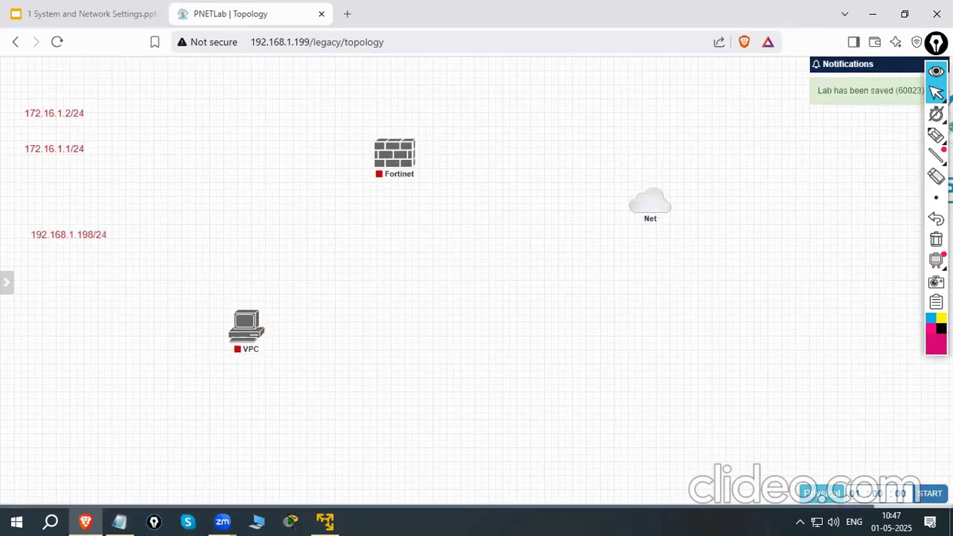
# Add two more Virtual PC (VPCS) nodes at once and line them up to the right of the first VPC
pyautogui.moveTo(7, 75)
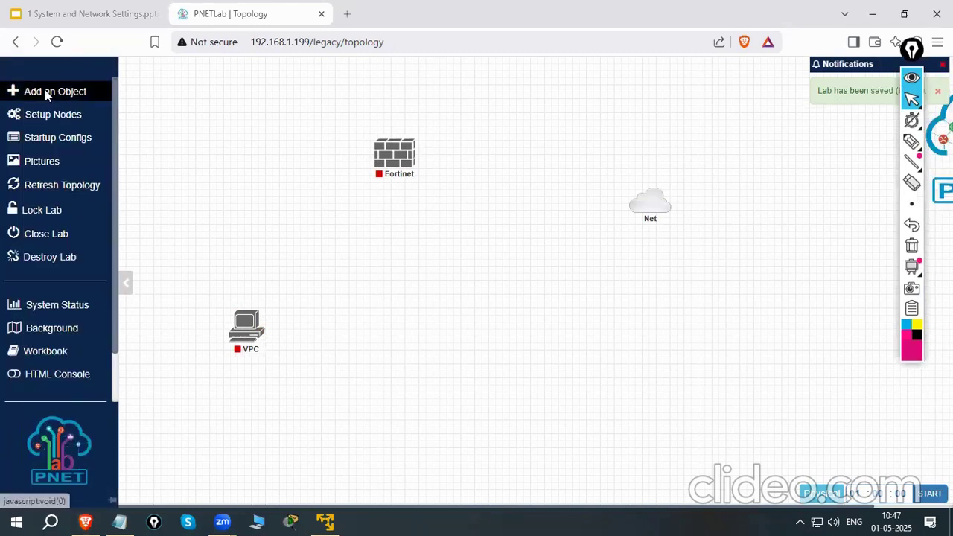
pyautogui.click(46, 91)
pyautogui.click(101, 125)
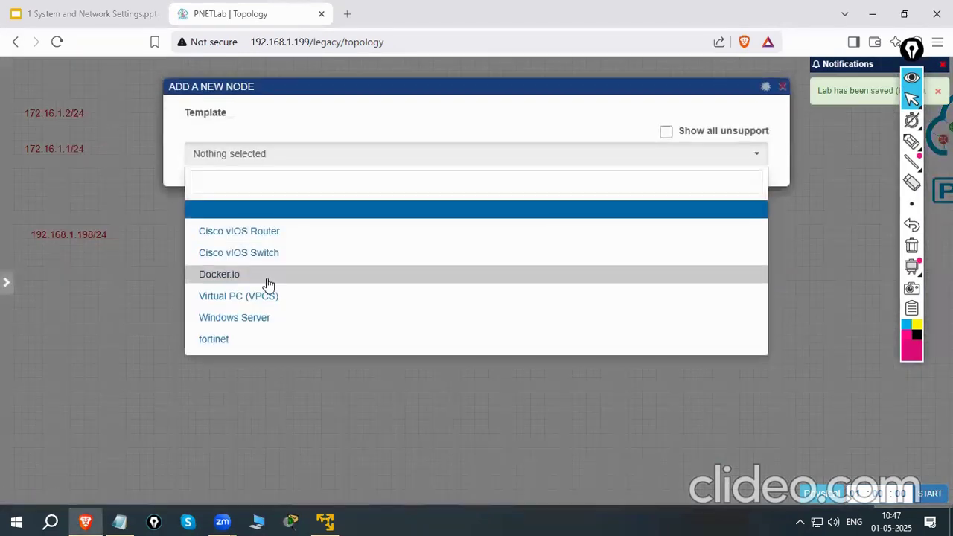
pyautogui.click(287, 301)
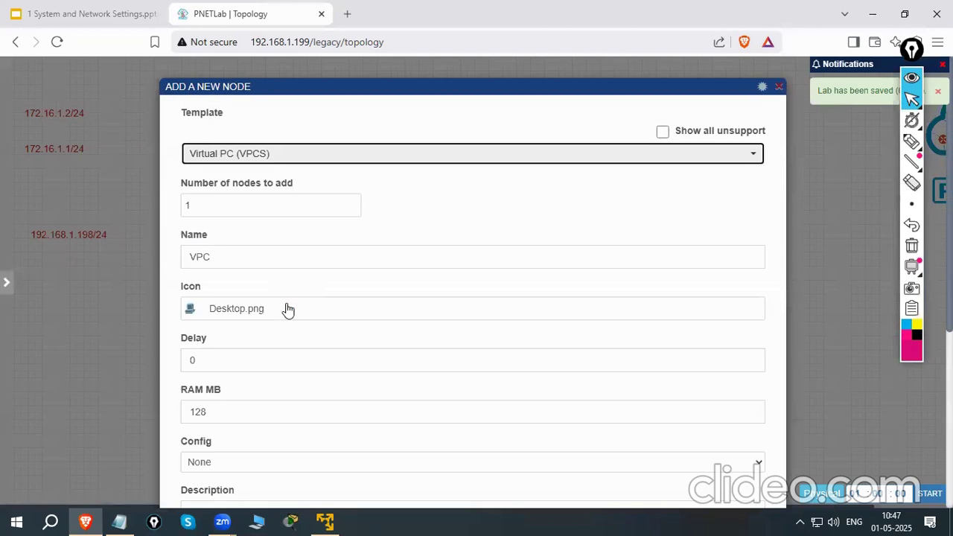
pyautogui.click(202, 213)
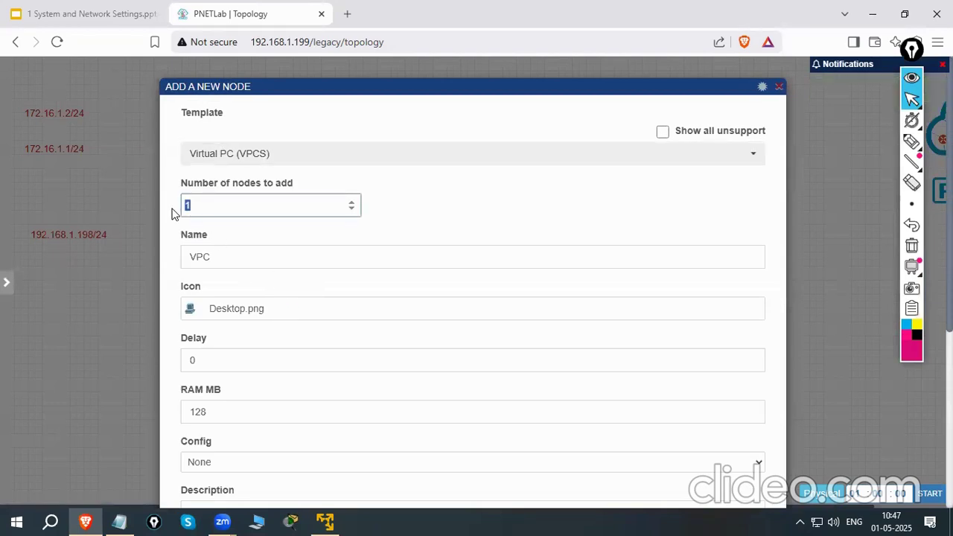
pyautogui.scroll(-4, 485, 301)
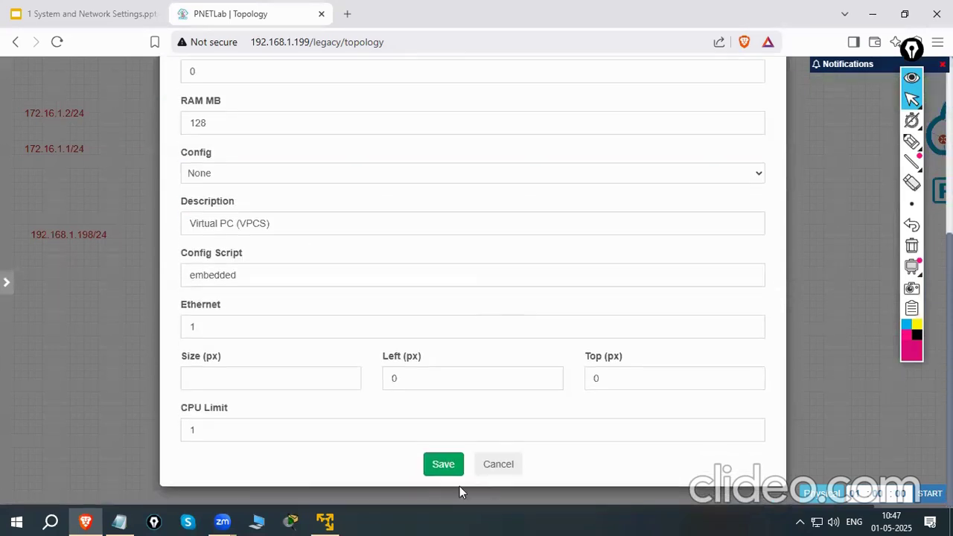
pyautogui.click(443, 464)
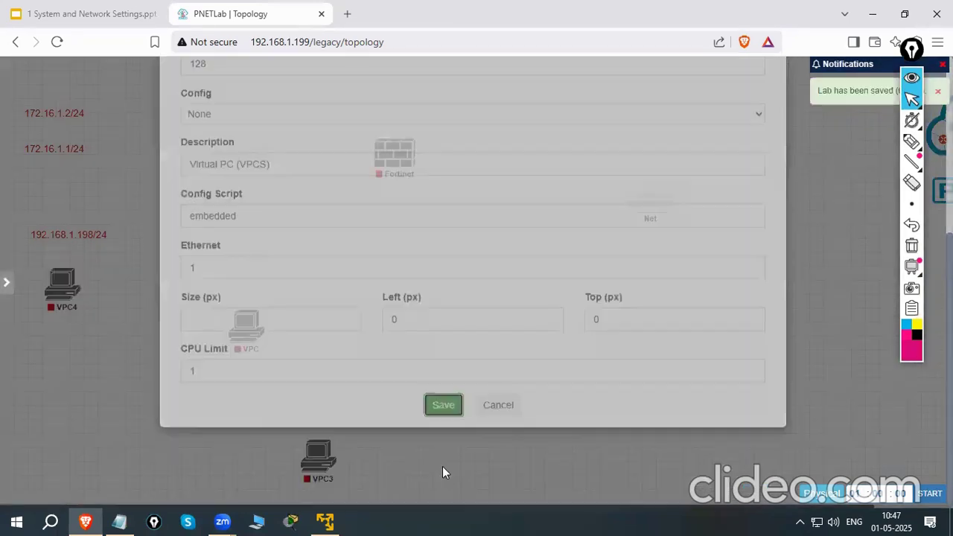
pyautogui.moveTo(57, 302); pyautogui.dragTo(358, 345)
pyautogui.moveTo(326, 471); pyautogui.dragTo(458, 337)
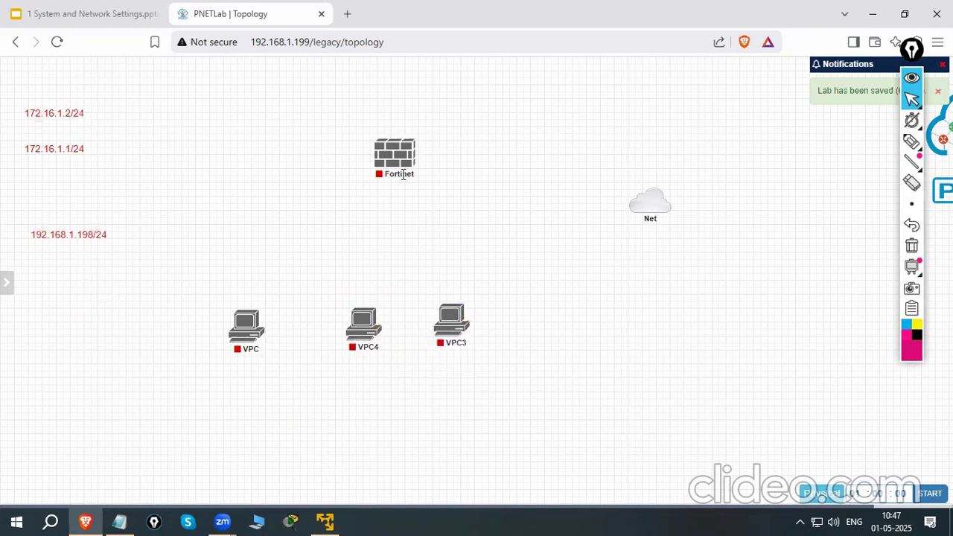
# Rearrange the three virtual PCs into a row well below the firewall and raise the cloud to about the firewall's height
pyautogui.moveTo(272, 326); pyautogui.dragTo(307, 314)
pyautogui.moveTo(383, 340); pyautogui.dragTo(381, 317)
pyautogui.moveTo(459, 321); pyautogui.dragTo(451, 311)
pyautogui.moveTo(638, 217); pyautogui.dragTo(650, 178)
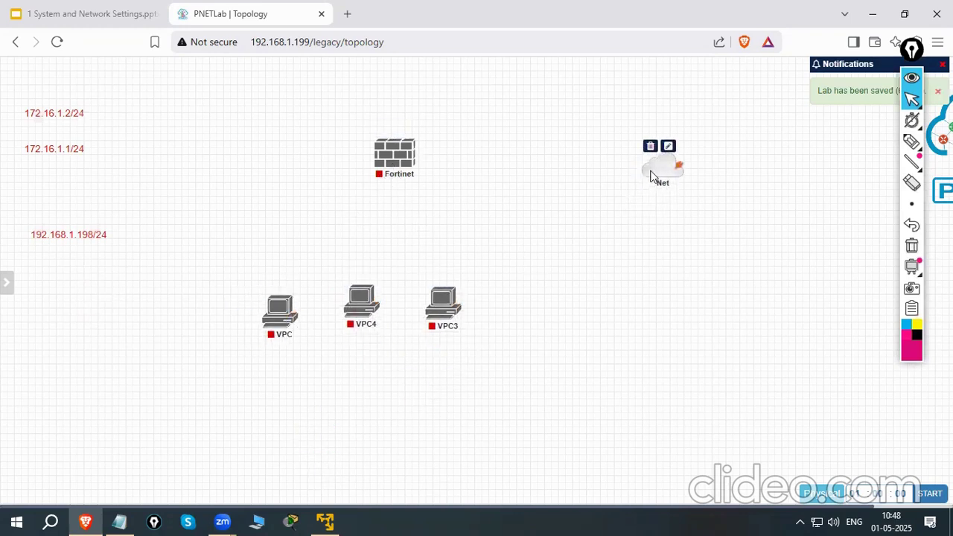
pyautogui.moveTo(362, 316); pyautogui.dragTo(363, 355)
pyautogui.moveTo(292, 327); pyautogui.dragTo(292, 352)
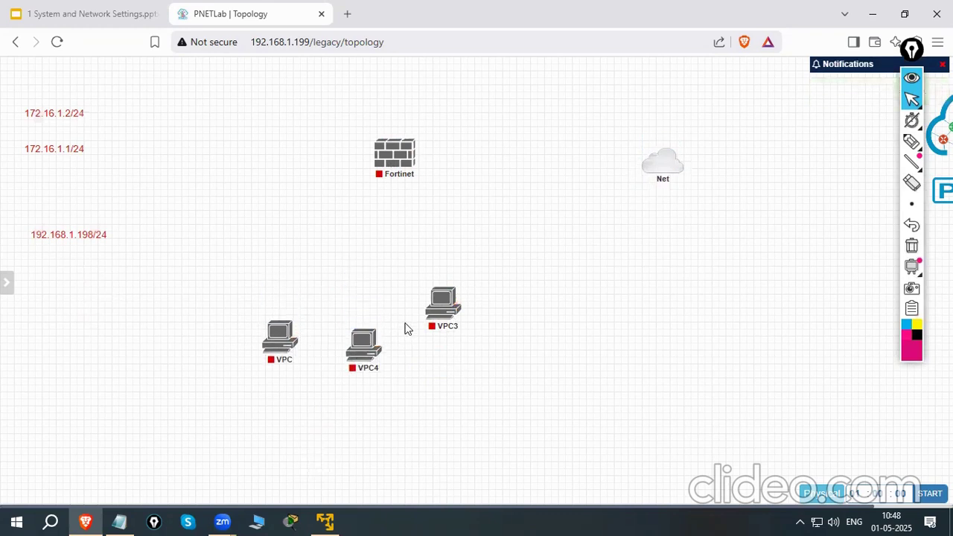
pyautogui.moveTo(439, 314); pyautogui.dragTo(445, 350)
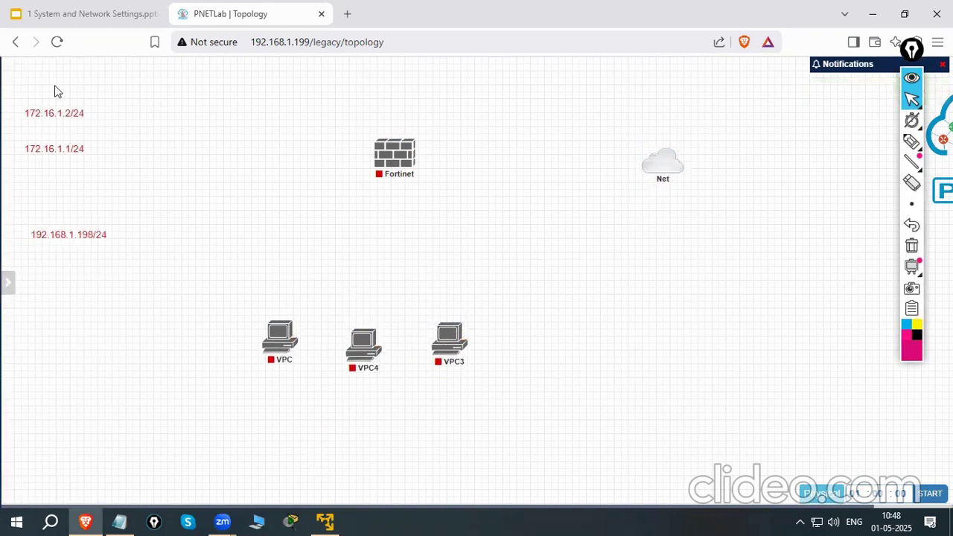
# Add one network of type bridge with the name Net and the lan.png icon
pyautogui.moveTo(25, 72)
pyautogui.click(70, 99)
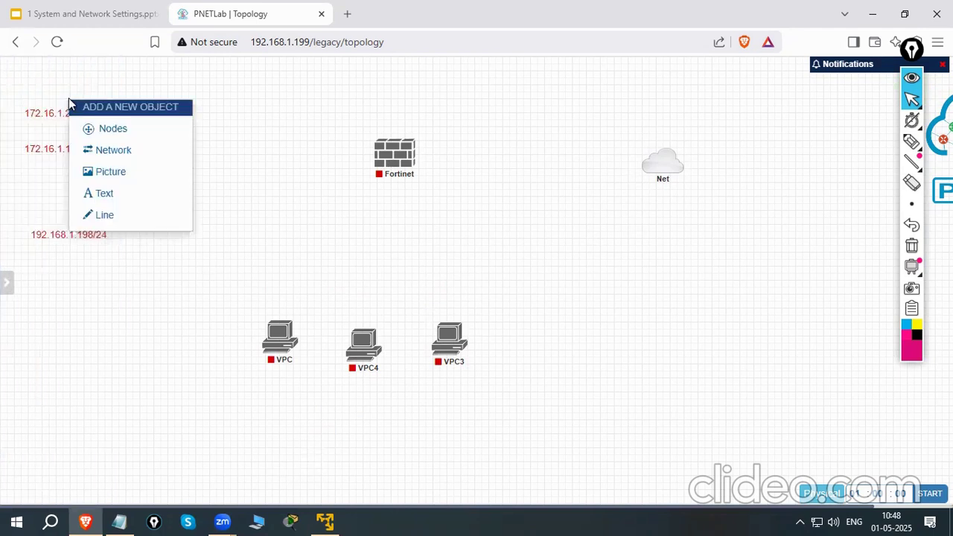
pyautogui.click(121, 151)
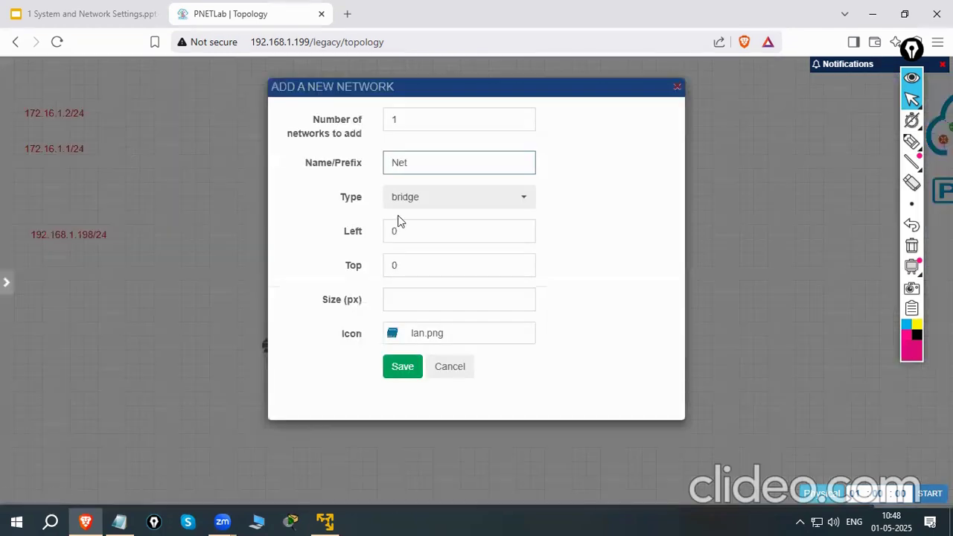
pyautogui.click(409, 371)
# Place the bridge network between the firewall and the virtual PCs, and connect it to eth0 of VPC, VPC4 and VPC3
pyautogui.moveTo(66, 68); pyautogui.dragTo(280, 337)
pyautogui.click(508, 359)
pyautogui.moveTo(391, 258); pyautogui.dragTo(365, 345)
pyautogui.click(506, 356)
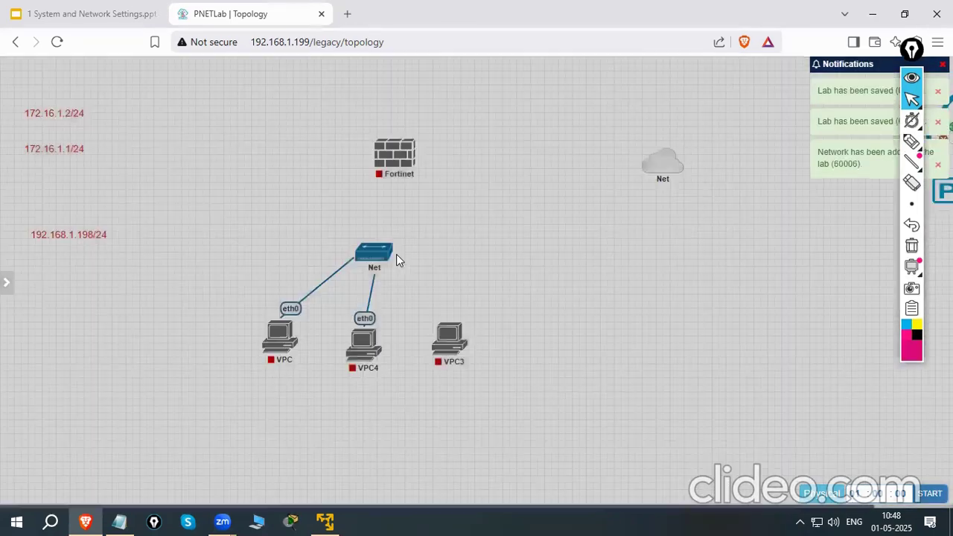
pyautogui.moveTo(389, 257); pyautogui.dragTo(447, 337)
pyautogui.click(508, 361)
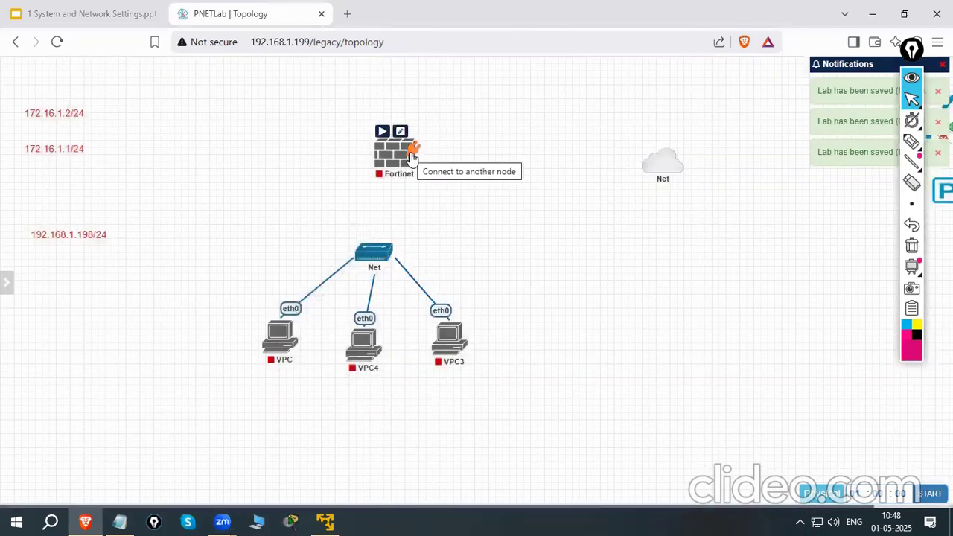
# Connect Fortinet port1 to the cloud and port2 to the bridge network, aligning the bridge directly below the firewall
pyautogui.moveTo(411, 157); pyautogui.dragTo(656, 168)
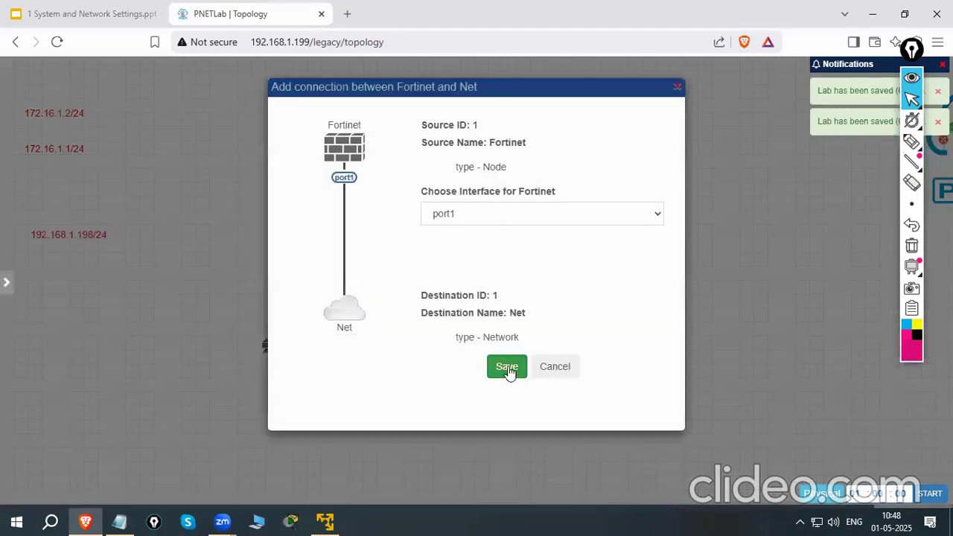
pyautogui.click(507, 368)
pyautogui.moveTo(382, 149)
pyautogui.moveTo(411, 157); pyautogui.dragTo(387, 258)
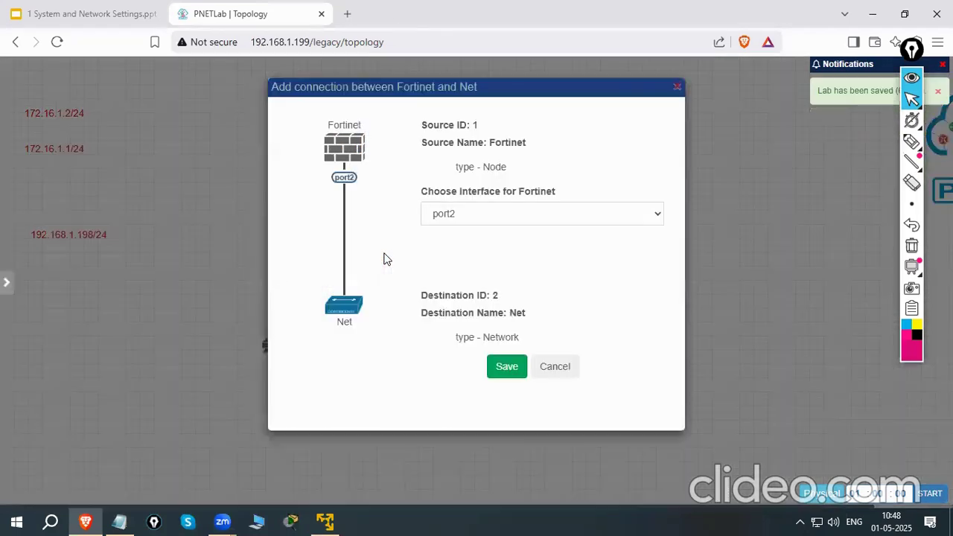
pyautogui.click(505, 369)
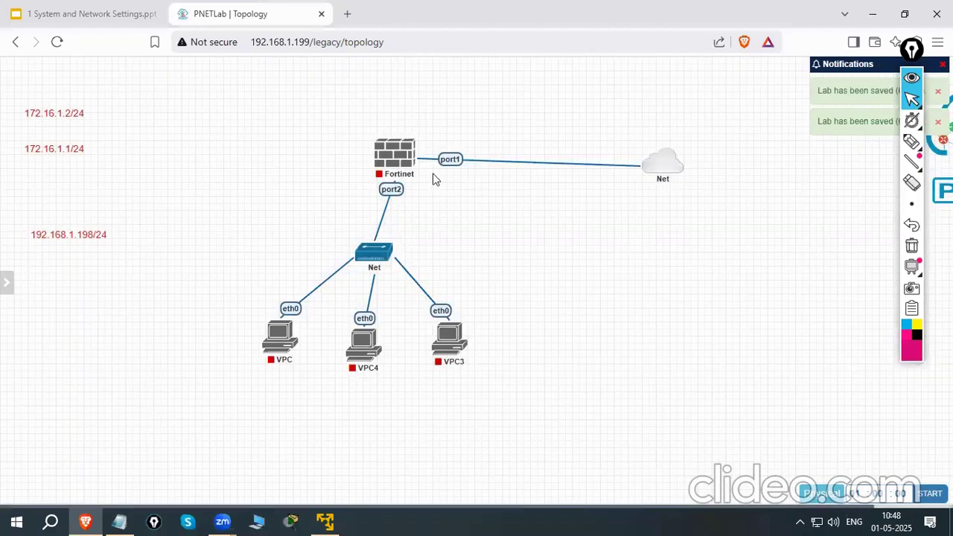
pyautogui.moveTo(374, 251); pyautogui.dragTo(394, 254)
pyautogui.click(478, 171)
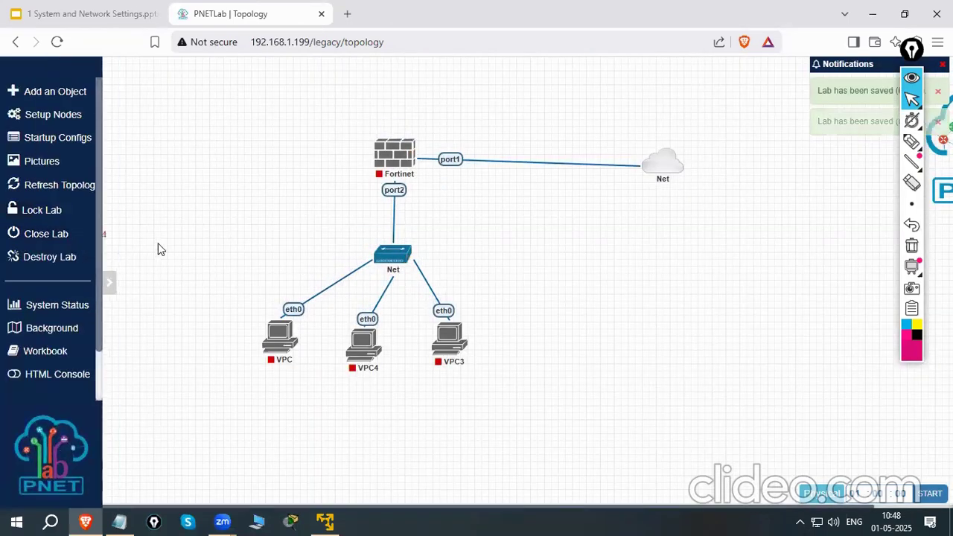
# Move the 192.168.1.198/24 label beside port1 and 172.16.1.1/24 beside port2, shift 172.16.1.2/24 up and left, and VPC3 farther right
pyautogui.moveTo(73, 231); pyautogui.dragTo(472, 130)
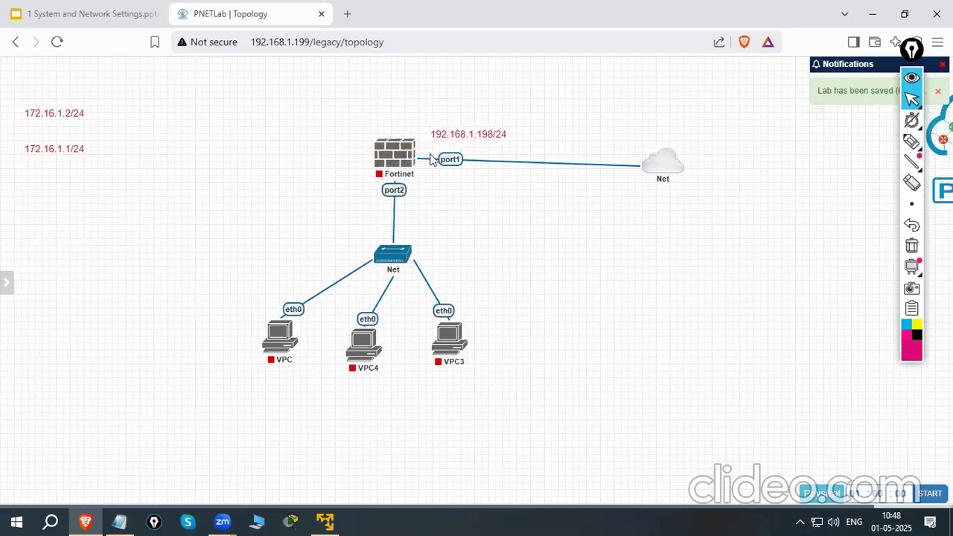
pyautogui.moveTo(68, 152); pyautogui.dragTo(353, 189)
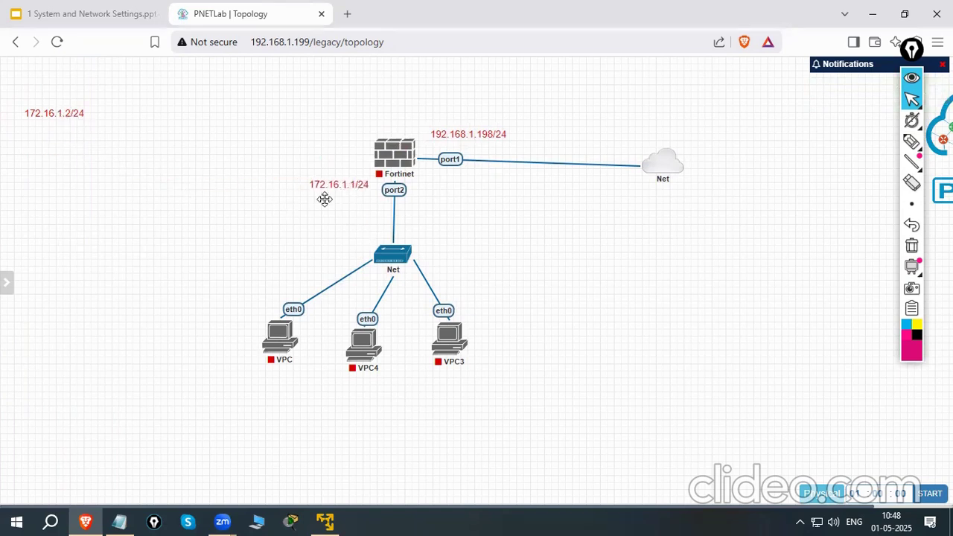
pyautogui.moveTo(64, 117); pyautogui.dragTo(32, 98)
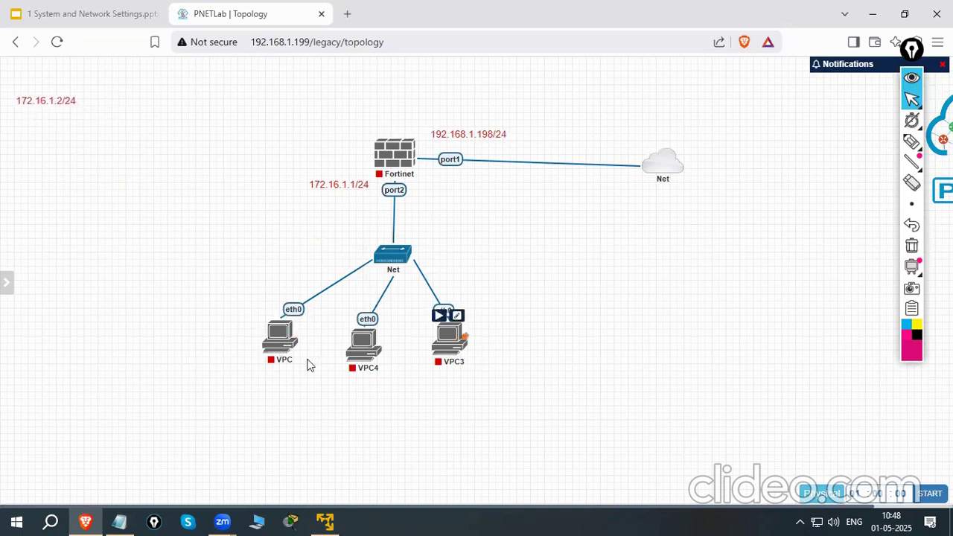
pyautogui.moveTo(459, 347); pyautogui.dragTo(502, 344)
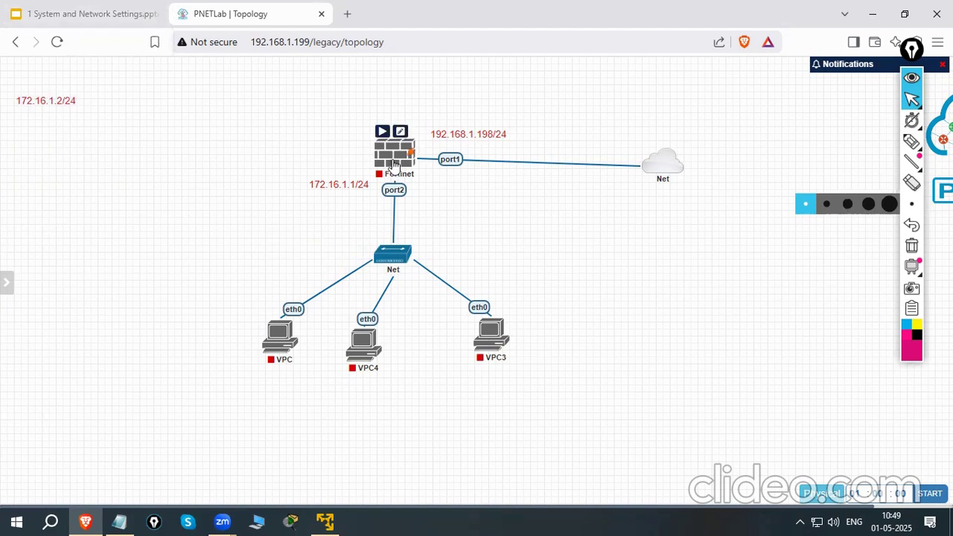
# Start the Fortinet firewall and the three virtual PCs VPC, VPC4 and VPC3
pyautogui.rightClick(395, 164)
pyautogui.click(440, 189)
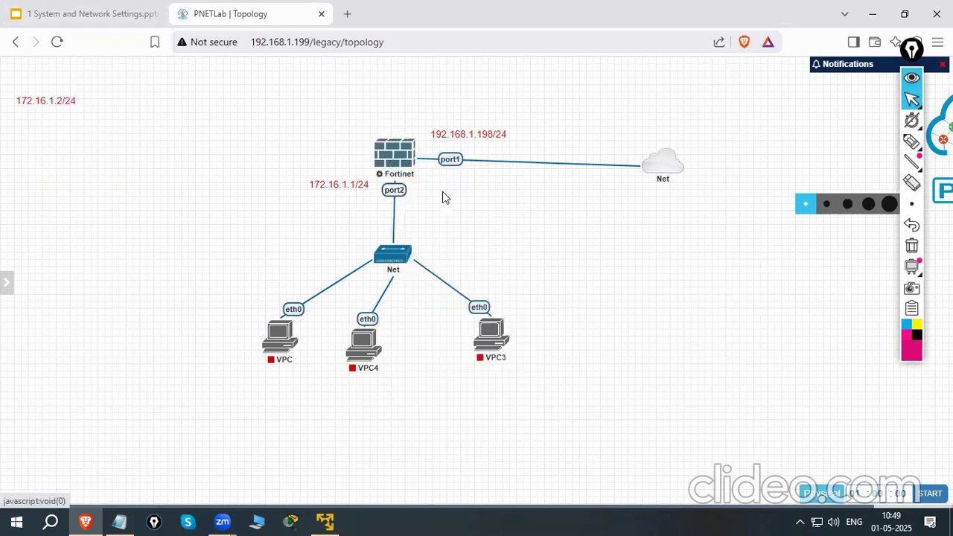
pyautogui.rightClick(304, 346)
pyautogui.click(318, 273)
pyautogui.rightClick(370, 358)
pyautogui.click(415, 274)
pyautogui.rightClick(494, 339)
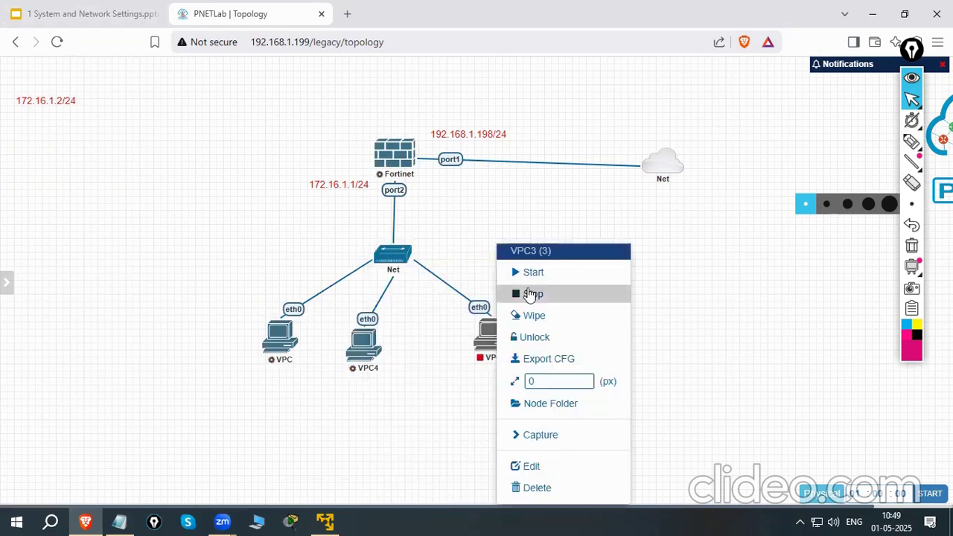
pyautogui.click(534, 272)
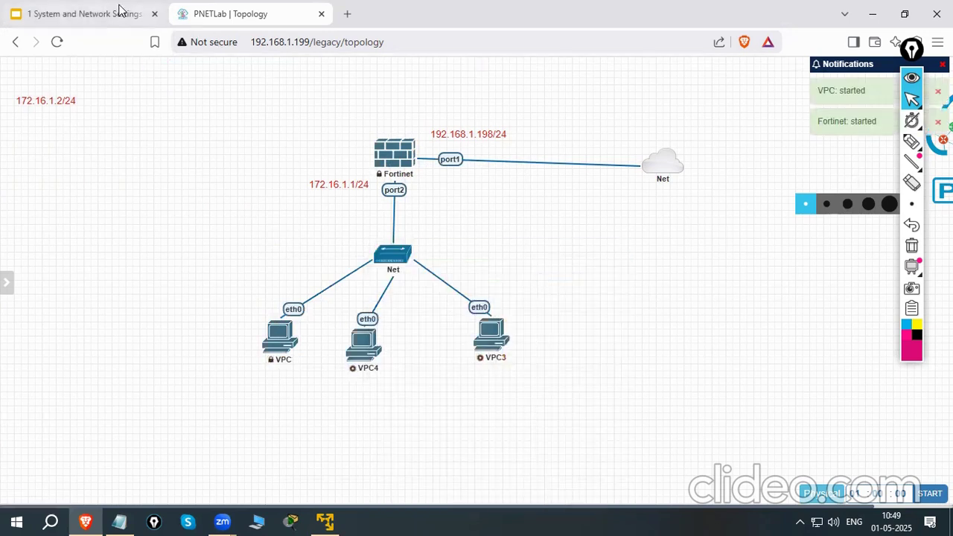
# Switch to the Google Slides presentation and copy the line config system interface from the Initial Setup slide
pyautogui.click(117, 12)
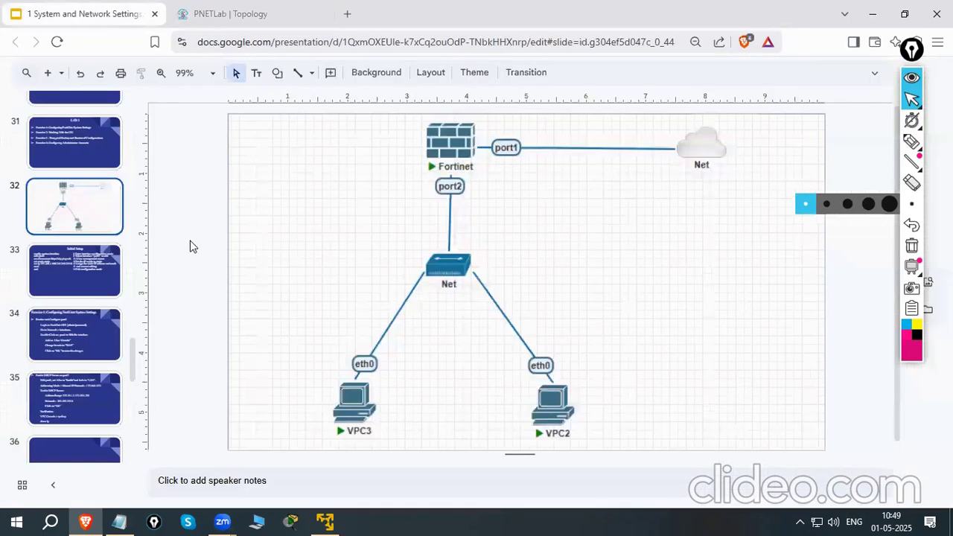
pyautogui.press('Down')
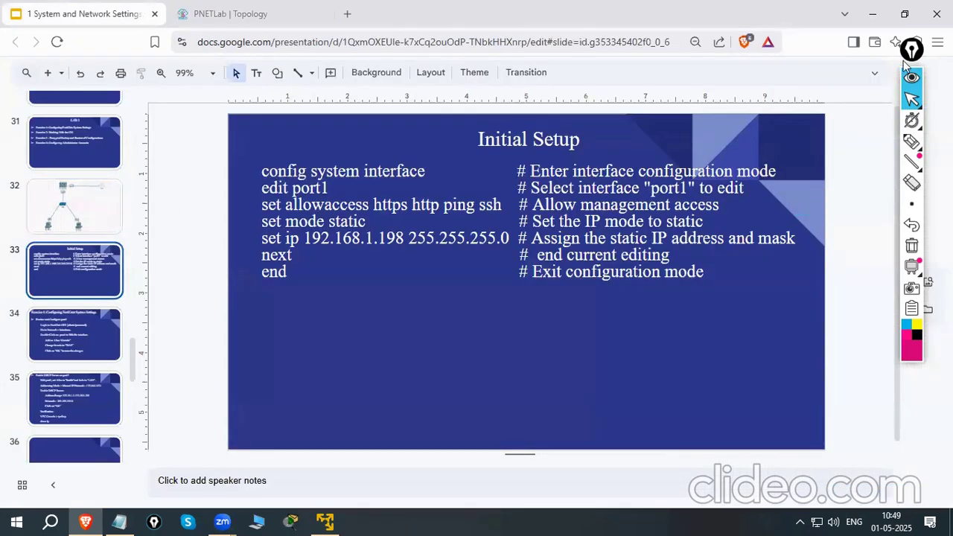
pyautogui.moveTo(912, 61); pyautogui.dragTo(925, 92)
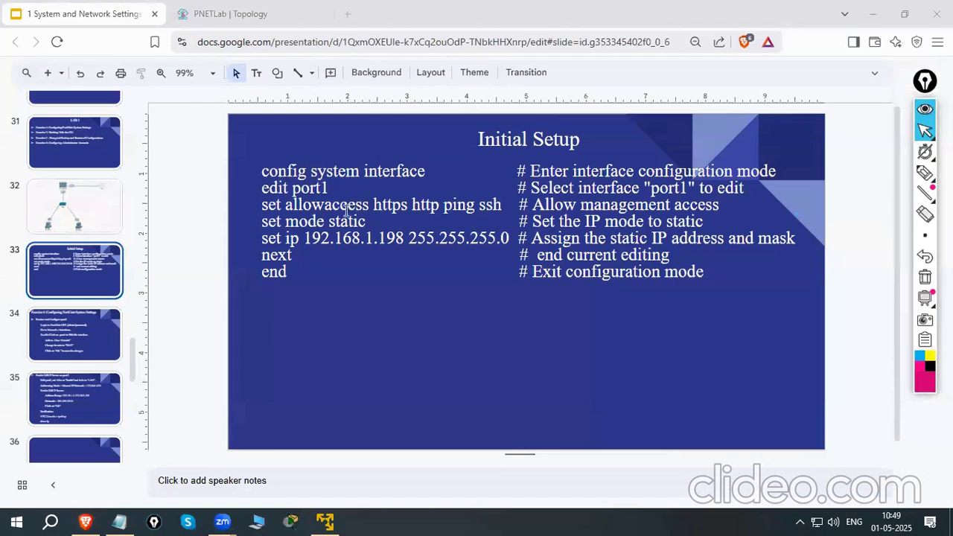
pyautogui.click(262, 171)
pyautogui.moveTo(260, 172); pyautogui.dragTo(422, 172)
pyautogui.rightClick(418, 173)
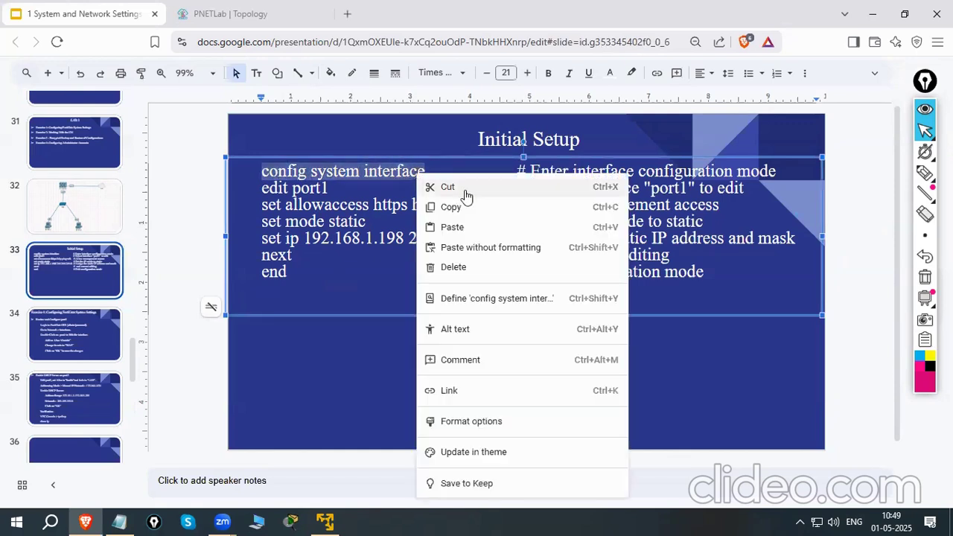
pyautogui.click(470, 207)
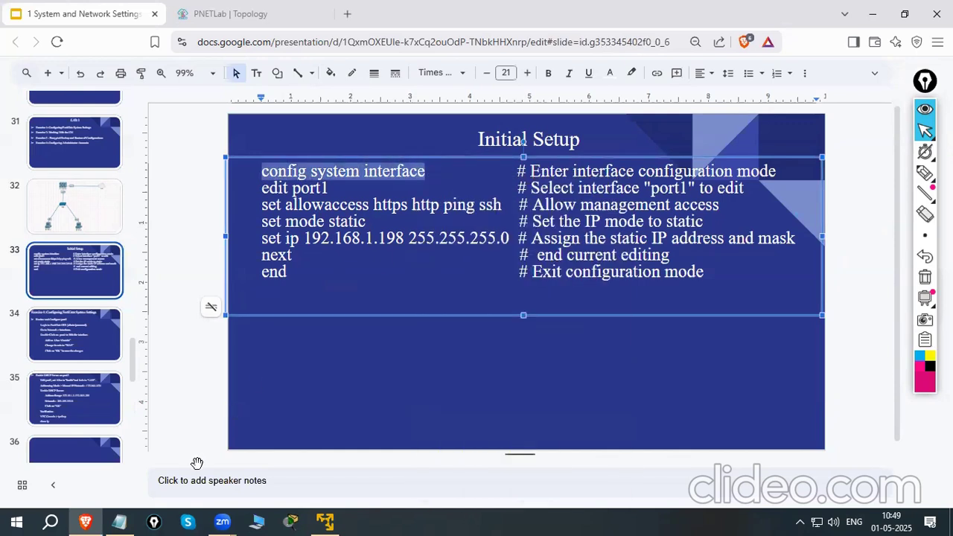
# Return to the PNETLab topology, open the Fortinet console in the SSH, Telnet and Rlogin client, and move its window toward the centre
pyautogui.click(246, 22)
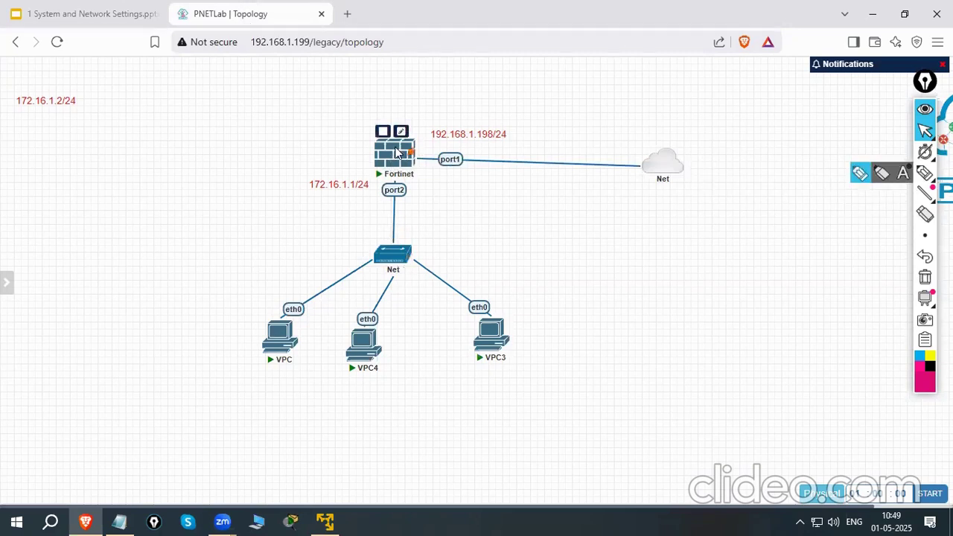
pyautogui.click(398, 153)
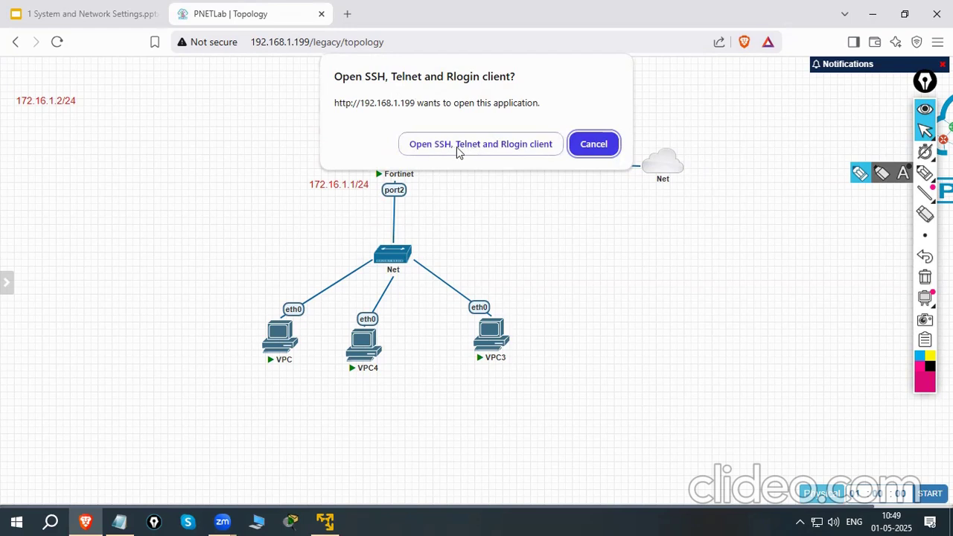
pyautogui.click(506, 144)
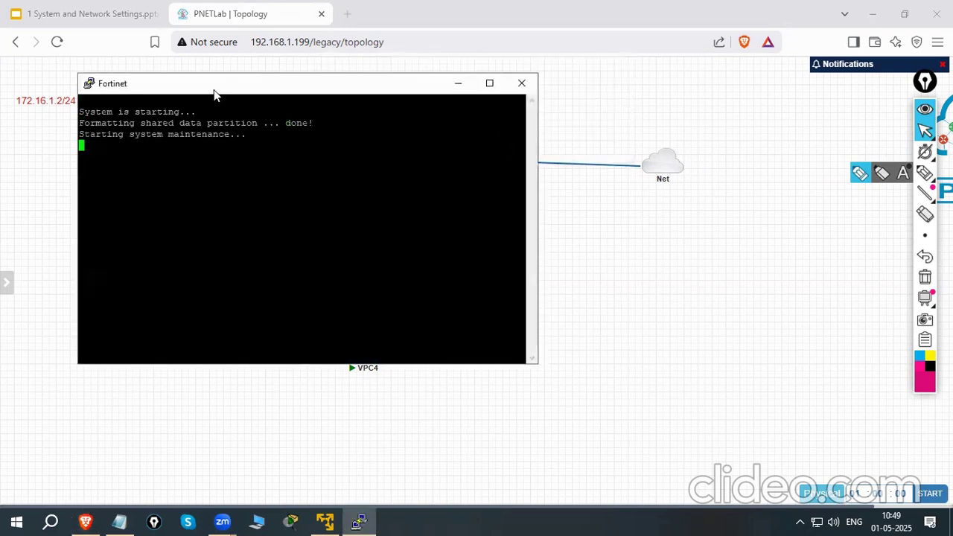
pyautogui.moveTo(219, 94); pyautogui.dragTo(367, 105)
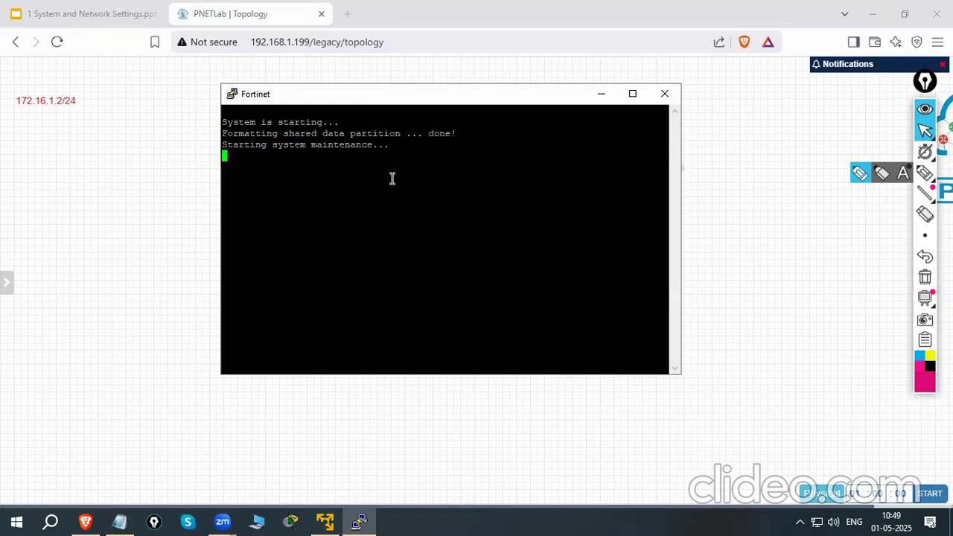
# Go back to the presentation and find the Factory Default Settings slide
pyautogui.click(86, 16)
pyautogui.click(176, 292)
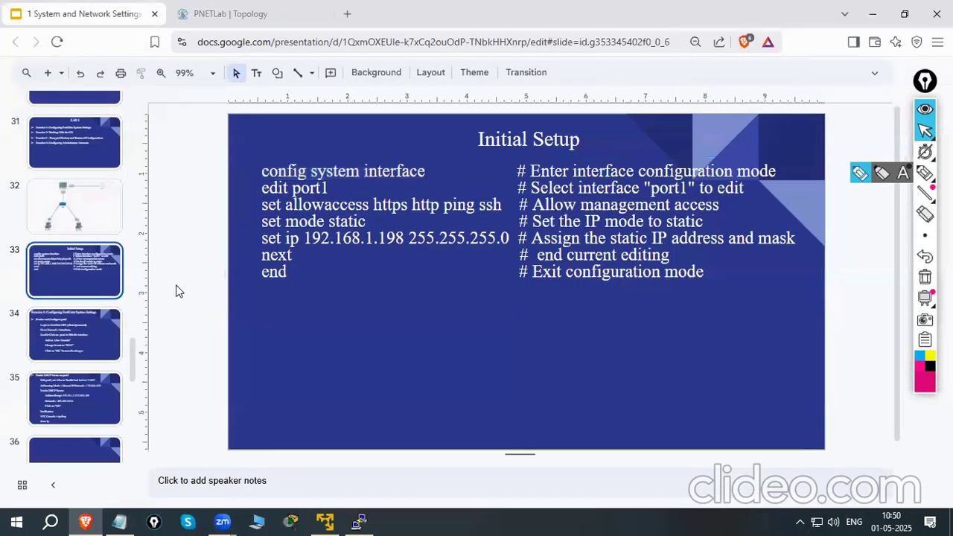
pyautogui.scroll(10, 176, 291)
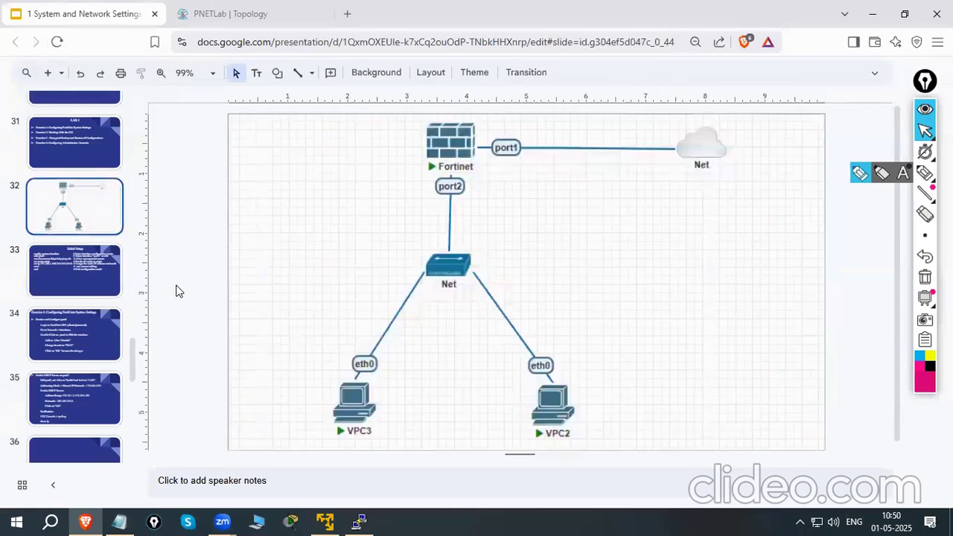
pyautogui.scroll(11, 176, 291)
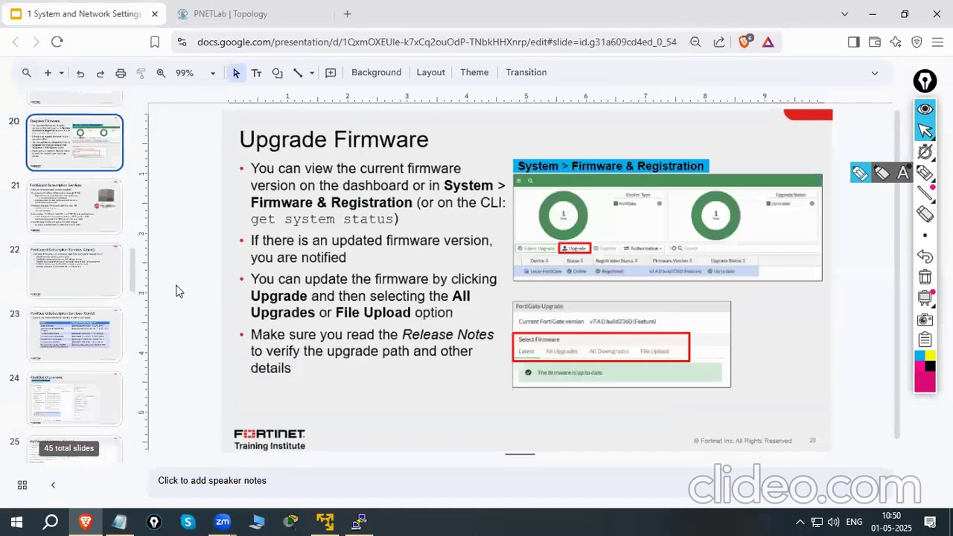
pyautogui.scroll(11, 176, 291)
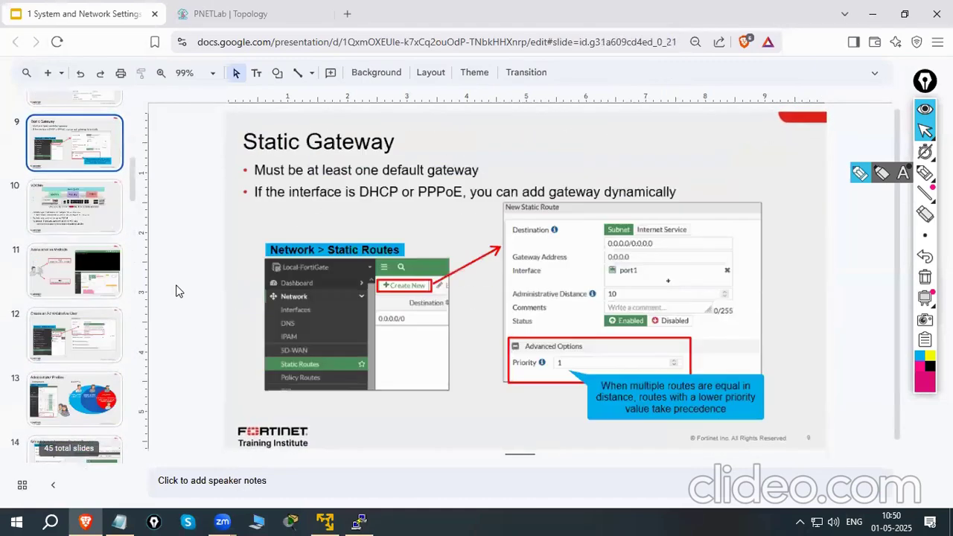
pyautogui.scroll(-2, 175, 292)
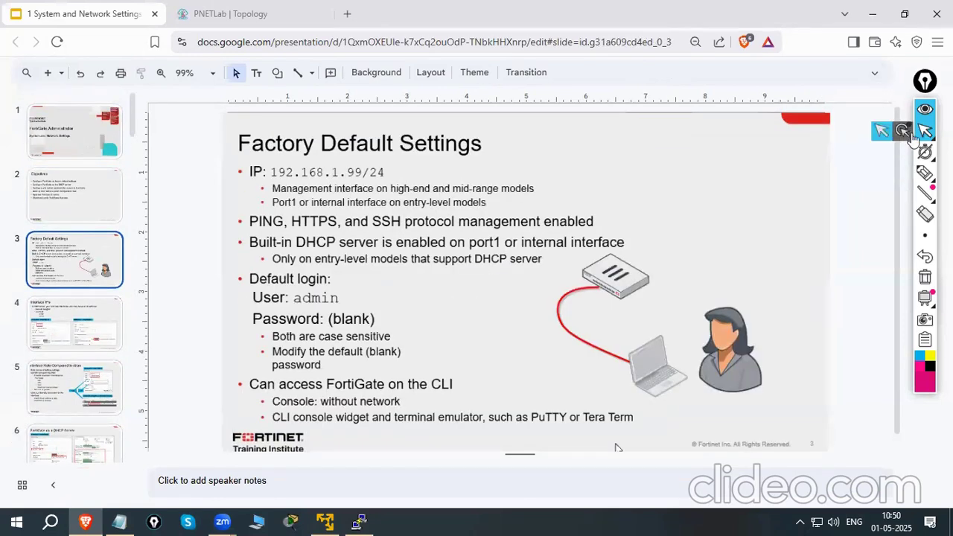
# Circle the default IP, user and password entries on the slide with the pen, and clear the annotations
pyautogui.click(925, 173)
pyautogui.moveTo(280, 160)
pyautogui.mouseDown()
pyautogui.moveTo(393, 160)
pyautogui.moveTo(403, 177)
pyautogui.moveTo(368, 186)
pyautogui.mouseUp()
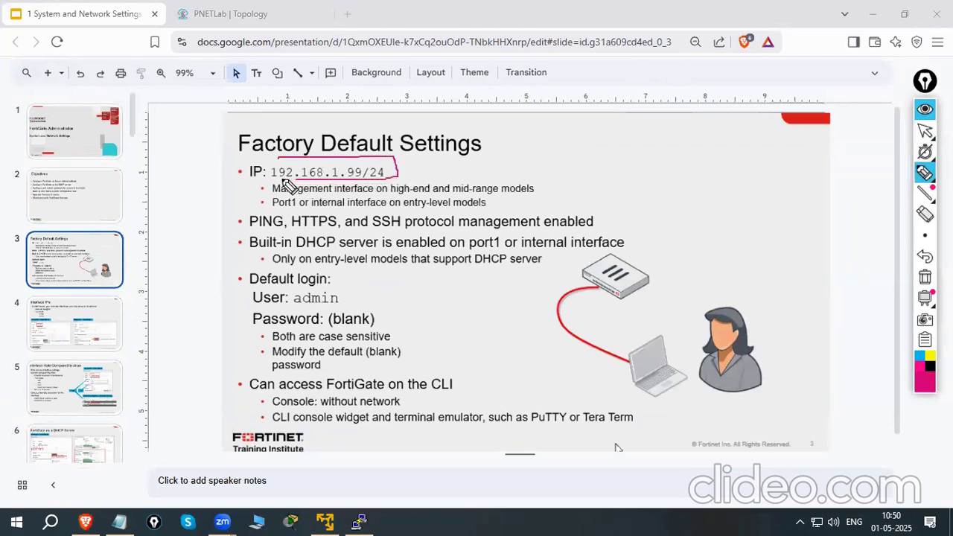
pyautogui.moveTo(274, 180); pyautogui.dragTo(294, 157)
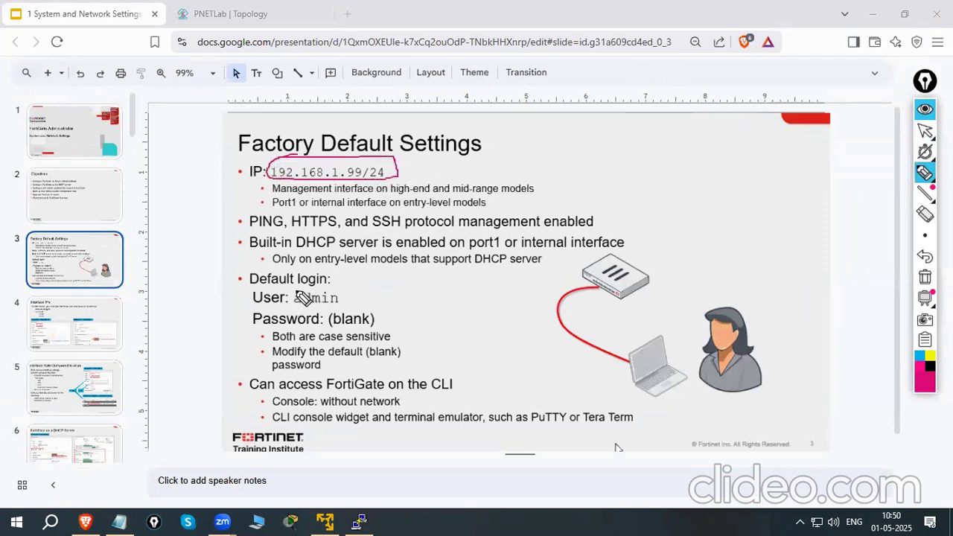
pyautogui.moveTo(285, 287)
pyautogui.mouseDown()
pyautogui.moveTo(355, 299)
pyautogui.moveTo(298, 308)
pyautogui.moveTo(325, 322)
pyautogui.moveTo(380, 321)
pyautogui.moveTo(320, 323)
pyautogui.moveTo(330, 306)
pyautogui.mouseUp()
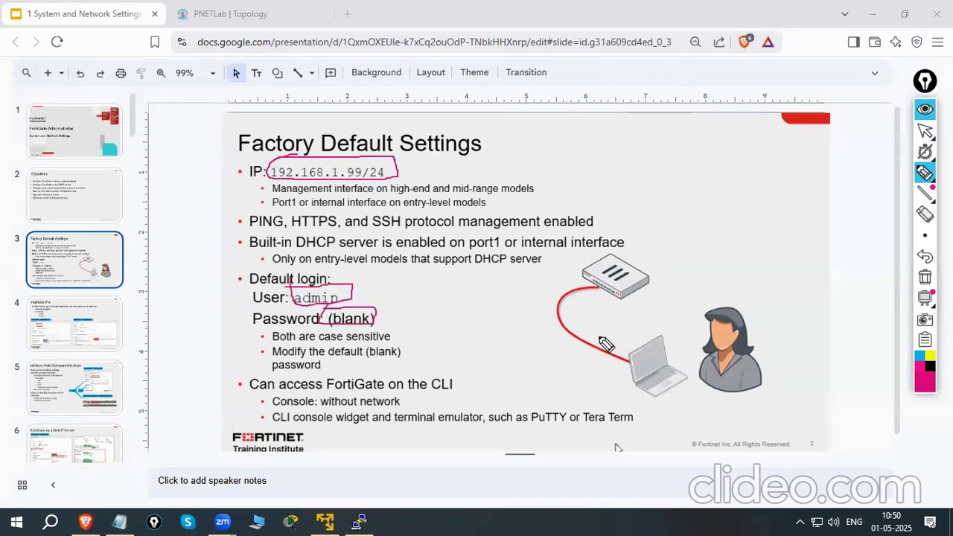
pyautogui.click(925, 278)
pyautogui.click(925, 133)
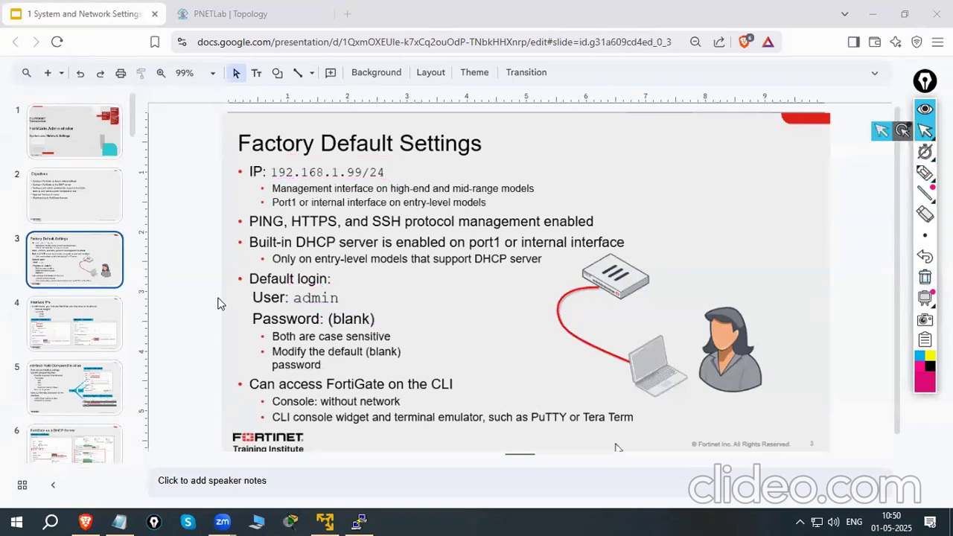
# Return to the Initial Setup slide and review the port1 configuration commands
pyautogui.click(183, 315)
pyautogui.press('Down')
pyautogui.press('Down')
pyautogui.press('Down')
pyautogui.press('Down')
pyautogui.press('Down')
pyautogui.press('Down')
pyautogui.press('Down')
pyautogui.press('Down')
pyautogui.press('Down')
pyautogui.press('Down')
pyautogui.press('Down')
pyautogui.press('Down')
pyautogui.press('Down')
pyautogui.press('Down')
pyautogui.press('Down')
pyautogui.press('Down')
pyautogui.press('Down')
pyautogui.press('Down')
pyautogui.press('Down')
pyautogui.press('Down')
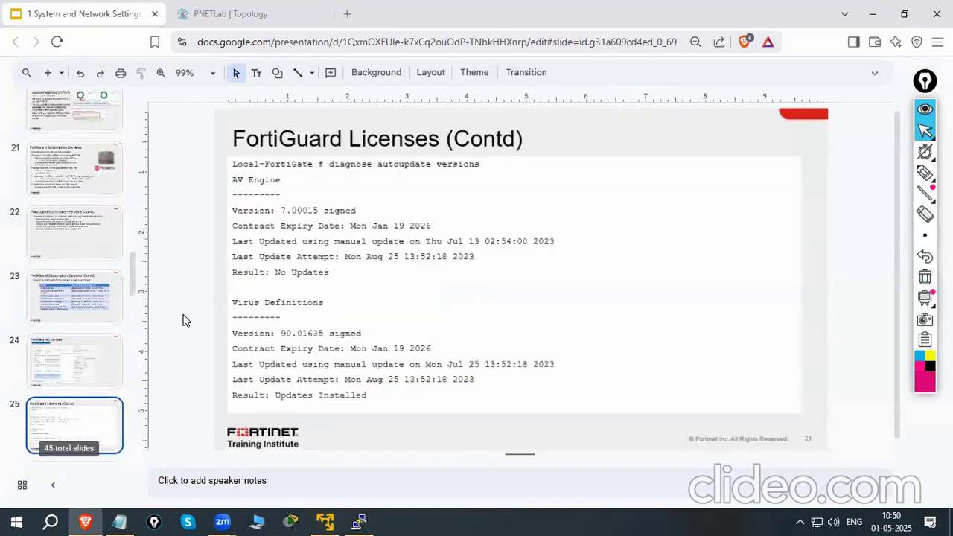
pyautogui.press('Down')
pyautogui.press('Down')
pyautogui.press('Down')
pyautogui.press('Down')
pyautogui.press('Down')
pyautogui.press('Down')
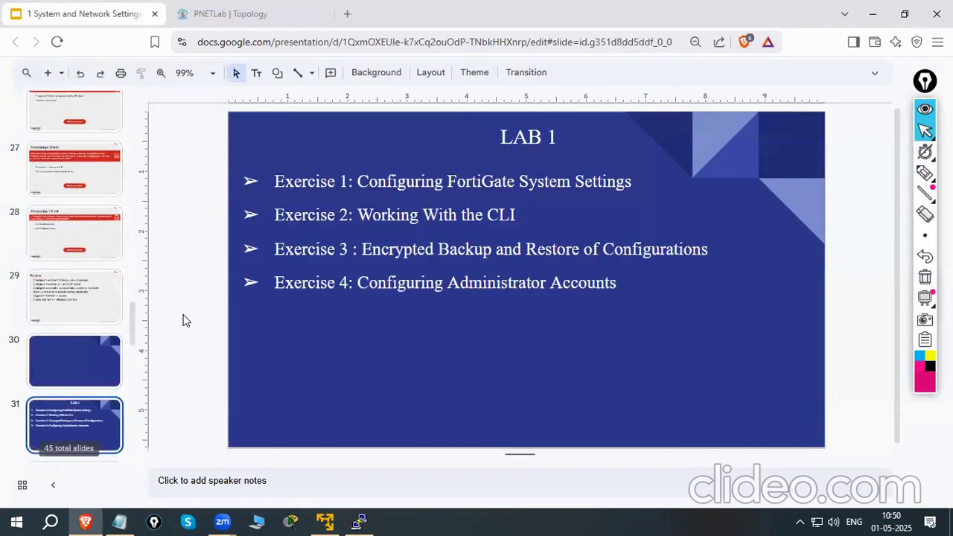
pyautogui.press('Down')
pyautogui.press('Down')
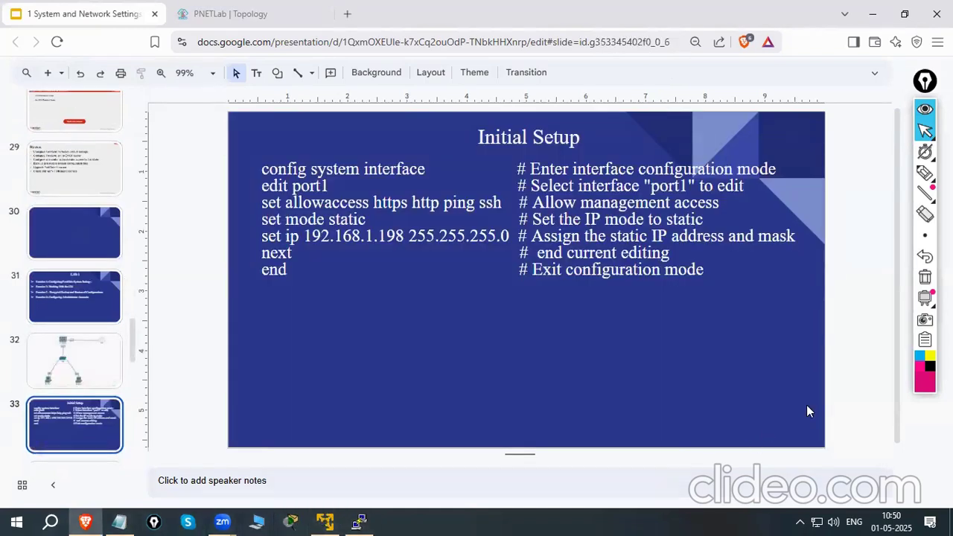
pyautogui.click(910, 399)
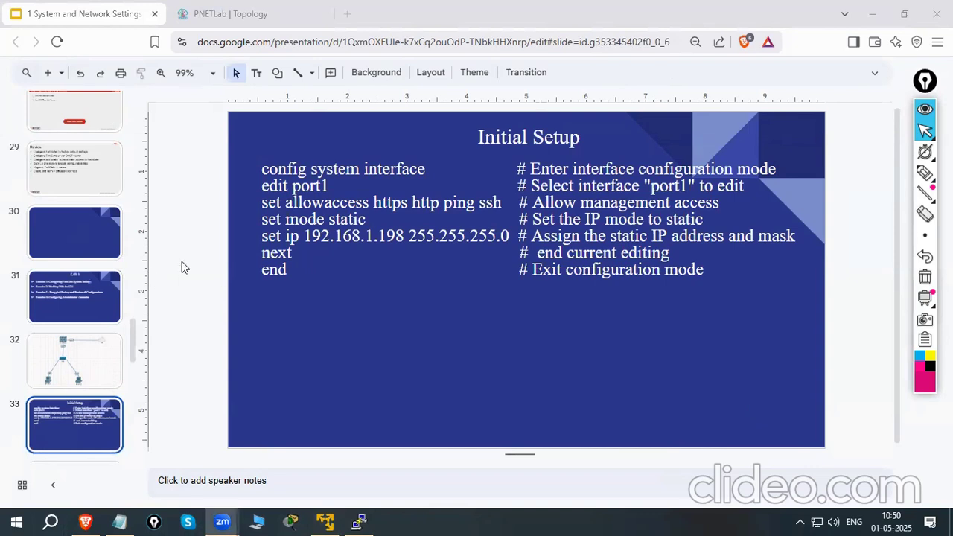
# Log in to the Fortinet console as admin with the default password, and set and confirm a new account password
pyautogui.click(359, 521)
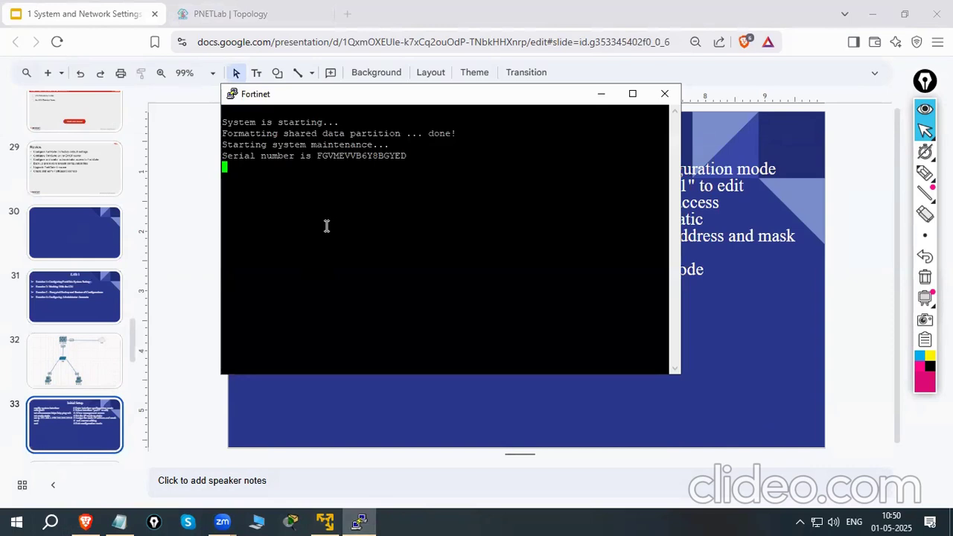
pyautogui.press('Return')
pyautogui.press('Return')
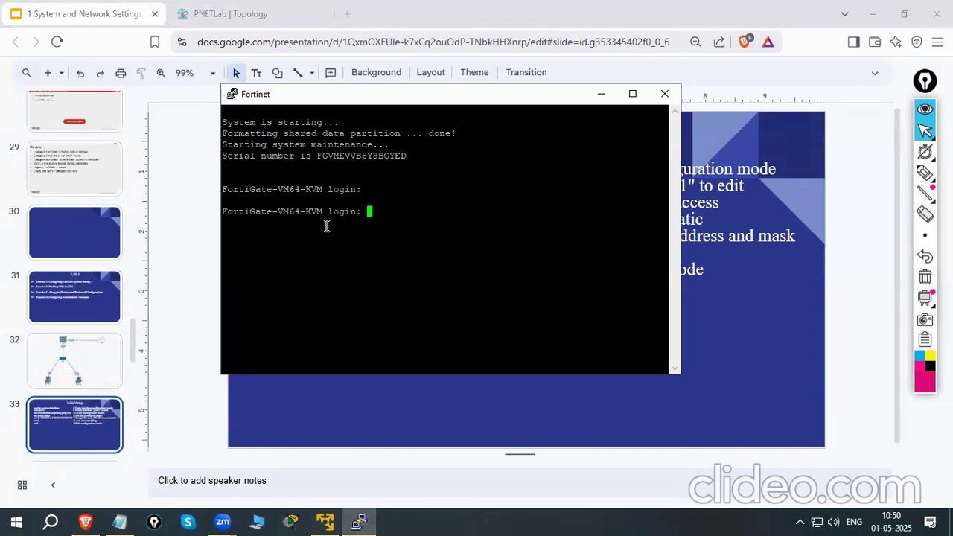
pyautogui.write('admin')
pyautogui.press('Return')
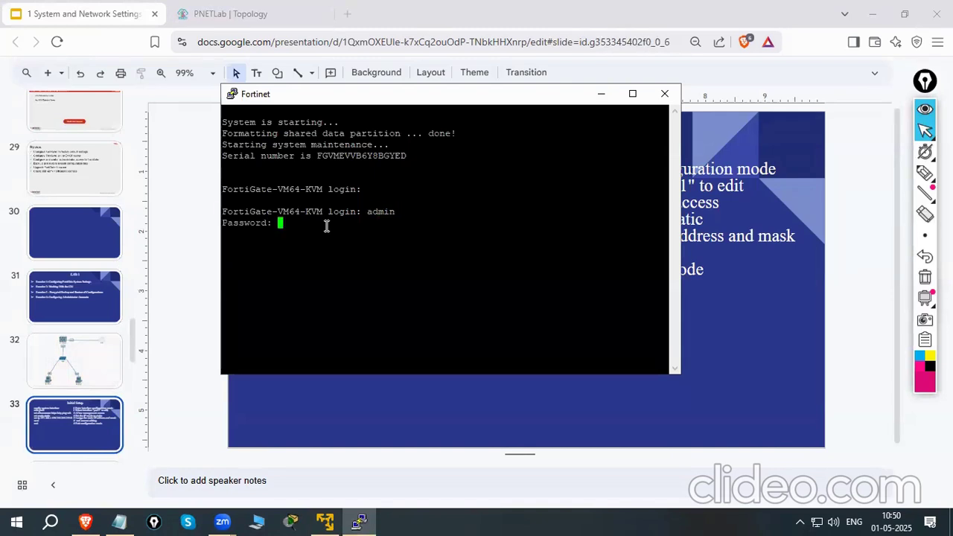
pyautogui.press('Return')
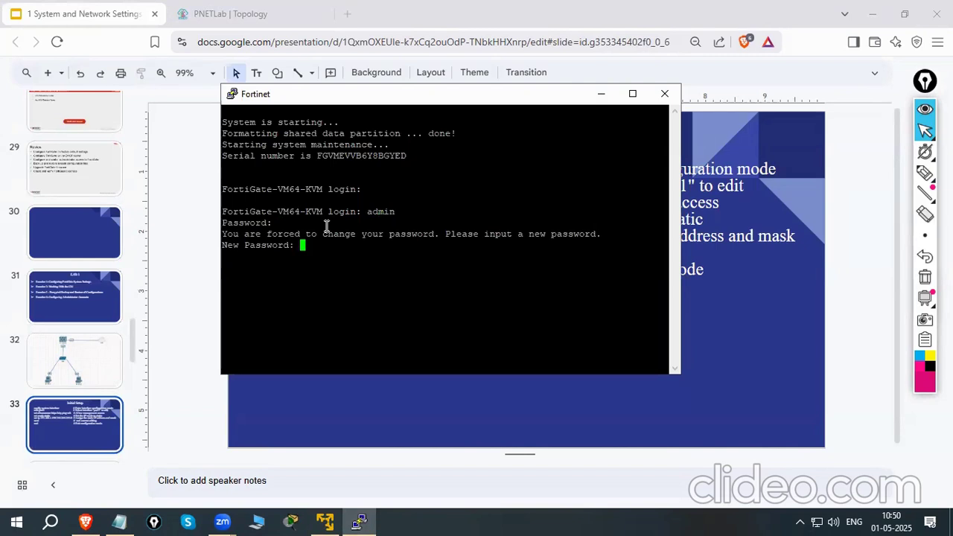
pyautogui.press('Return')
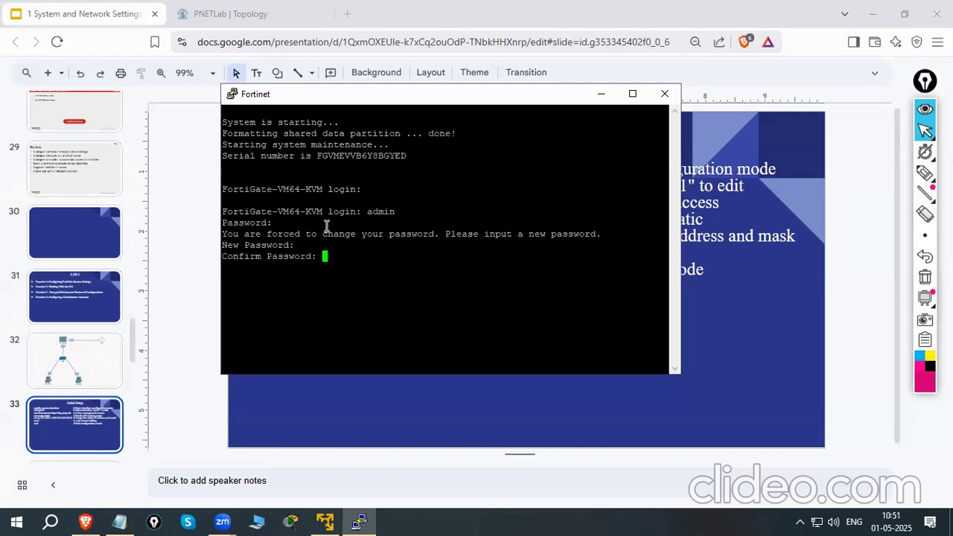
pyautogui.press('Return')
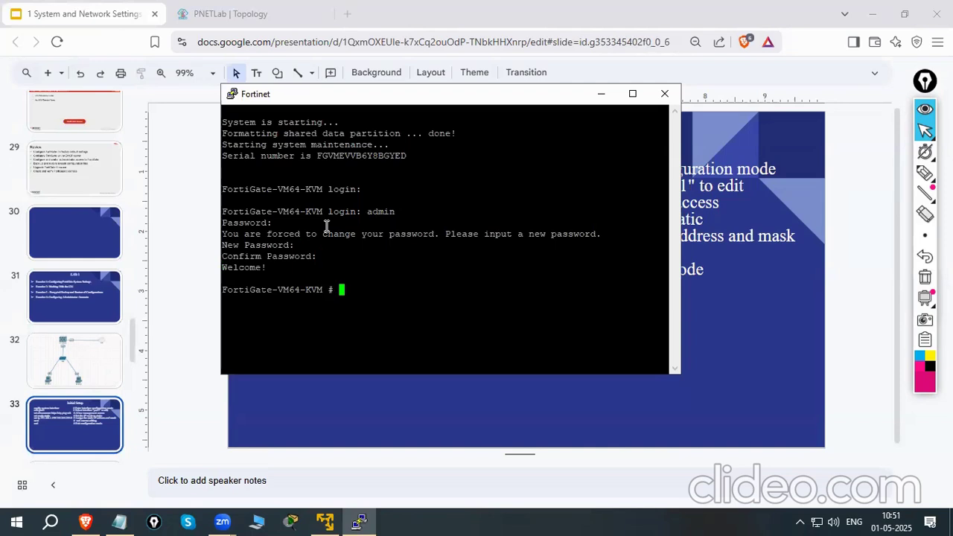
# Run config system interface in the FortiGate console
pyautogui.rightClick(359, 287)
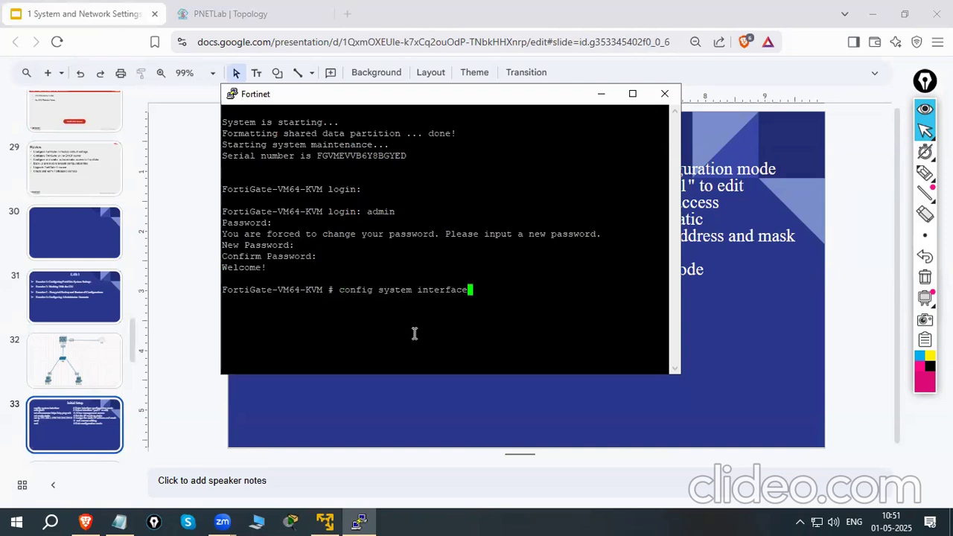
pyautogui.press('Return')
# Copy the edit port1 command from the Initial Setup slide and run it in the FortiGate console
pyautogui.click(238, 13)
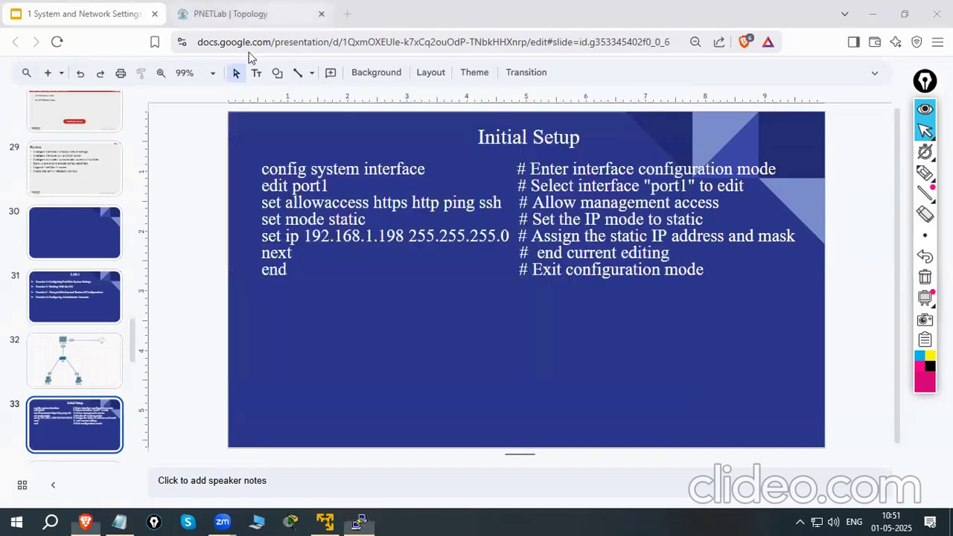
pyautogui.click(137, 9)
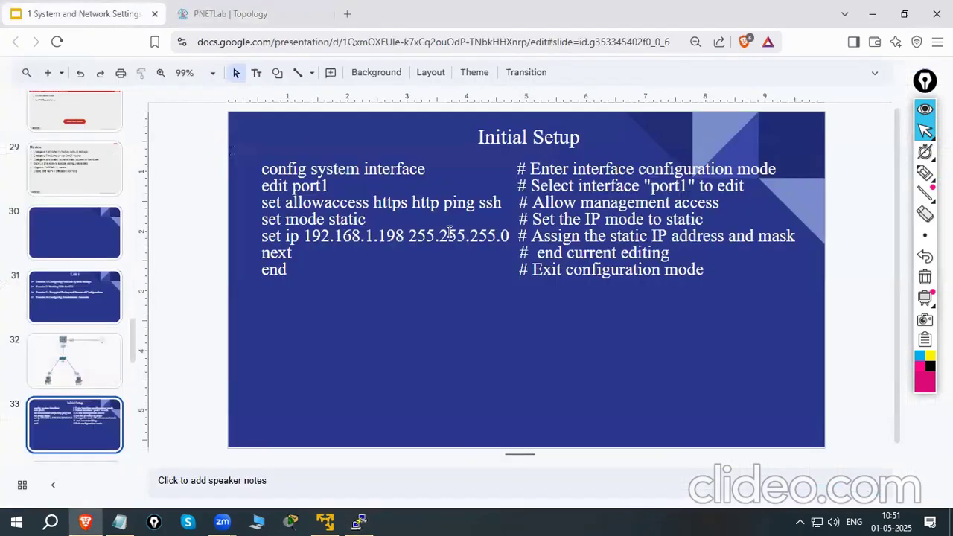
pyautogui.click(502, 202)
pyautogui.moveTo(262, 186); pyautogui.dragTo(329, 182)
pyautogui.rightClick(318, 184)
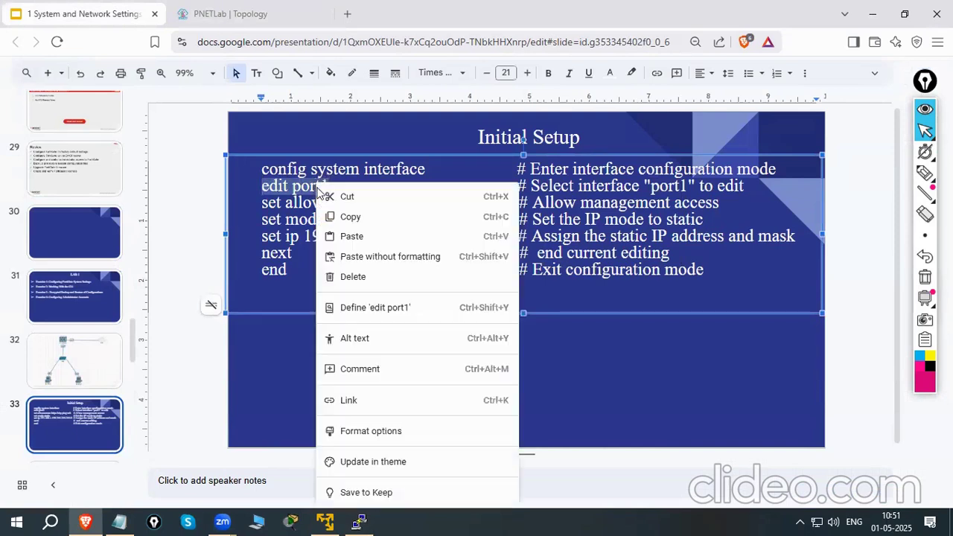
pyautogui.click(348, 216)
pyautogui.click(361, 521)
pyautogui.rightClick(405, 325)
pyautogui.press('Return')
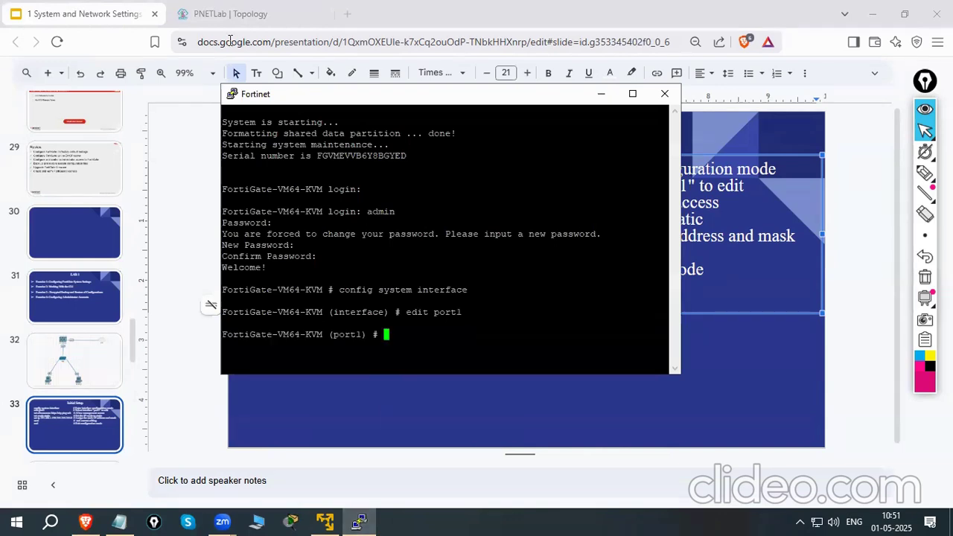
# Copy set allowaccess https http ping ssh from the slide and run it for port1 in the FortiGate console
pyautogui.click(195, 164)
pyautogui.click(275, 206)
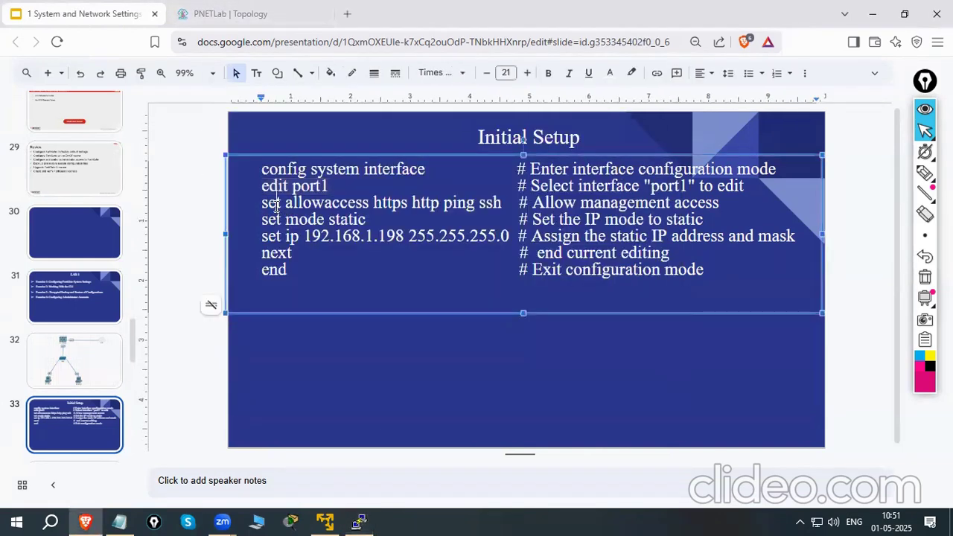
pyautogui.moveTo(261, 206); pyautogui.dragTo(497, 203)
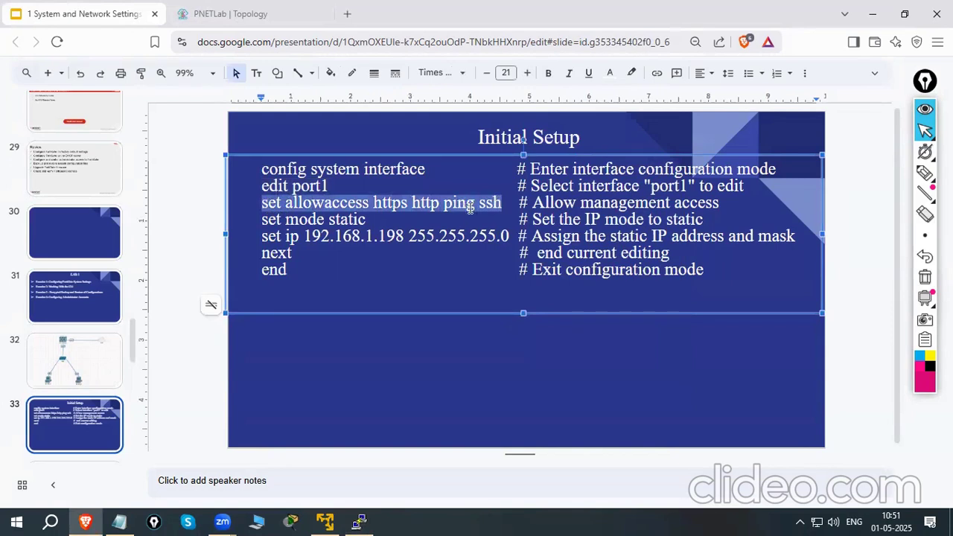
pyautogui.rightClick(471, 208)
pyautogui.click(530, 216)
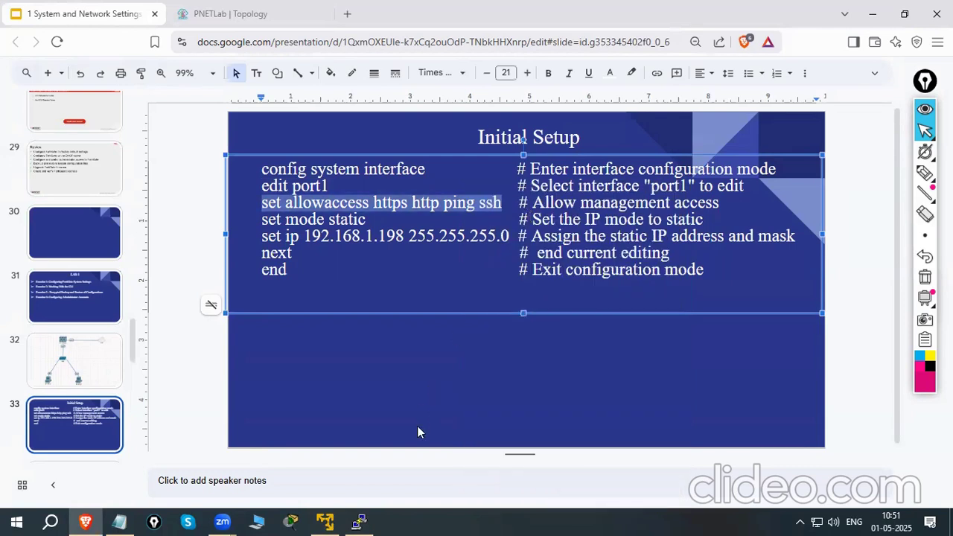
pyautogui.click(360, 521)
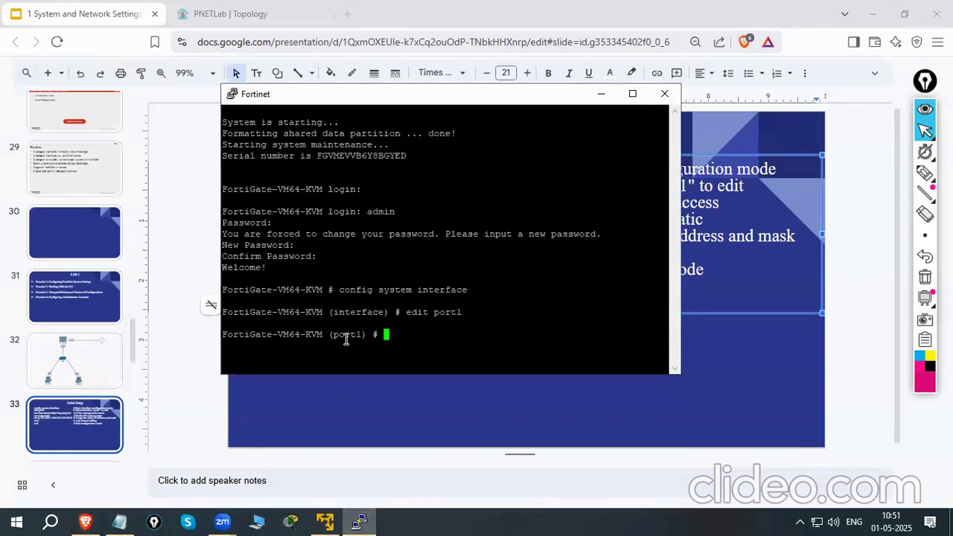
pyautogui.rightClick(403, 339)
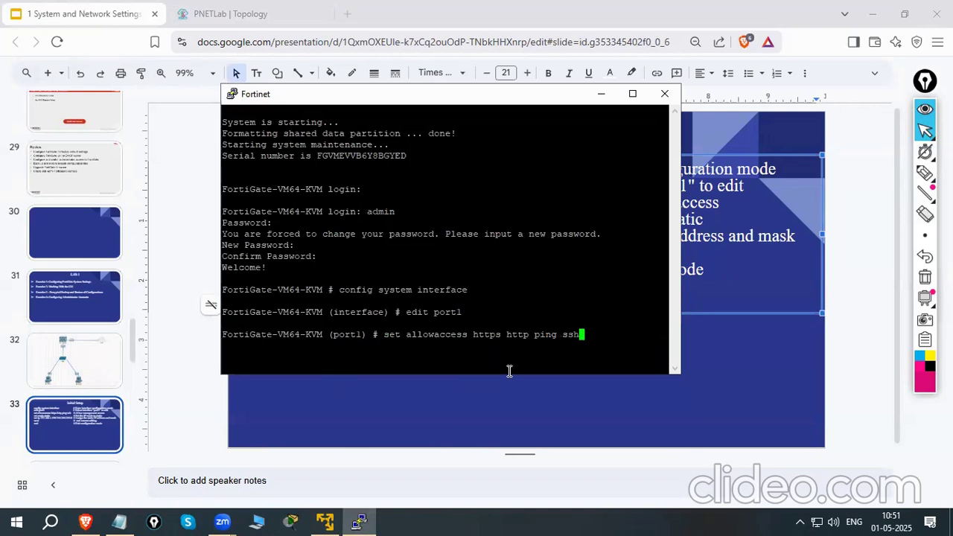
pyautogui.press('Return')
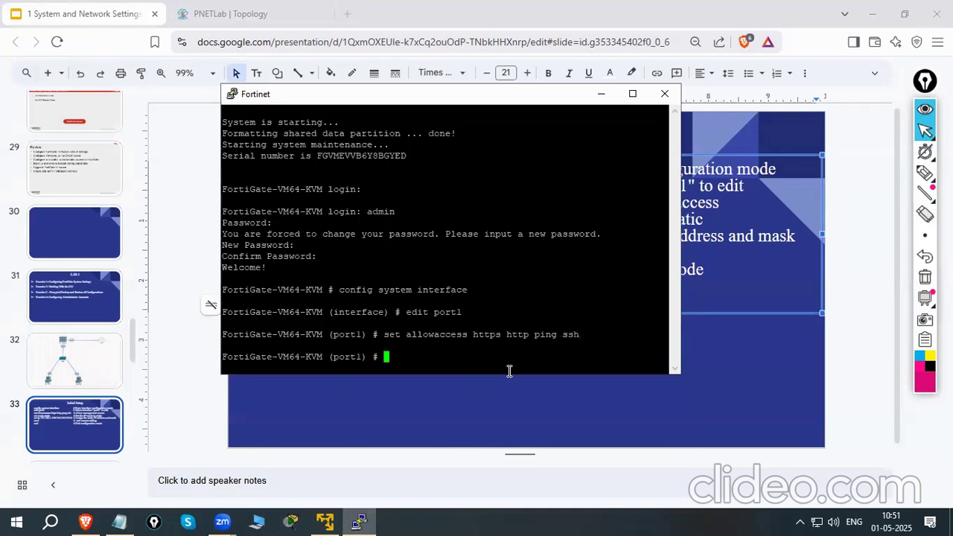
pyautogui.moveTo(530, 334); pyautogui.dragTo(579, 335)
# Copy set mode static from the slide and run it for port1 in the FortiGate console
pyautogui.click(190, 250)
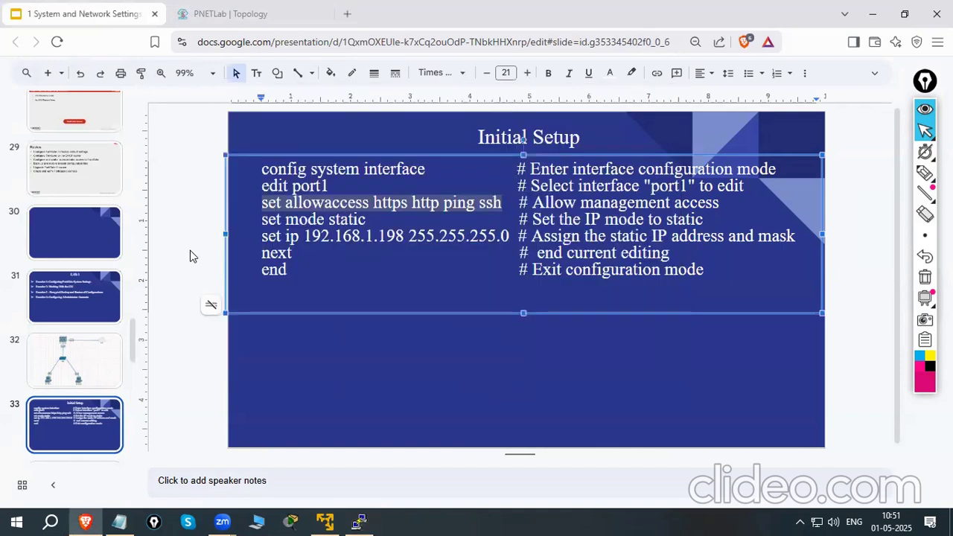
pyautogui.click(318, 250)
pyautogui.click(261, 223)
pyautogui.moveTo(279, 222); pyautogui.dragTo(367, 221)
pyautogui.rightClick(362, 221)
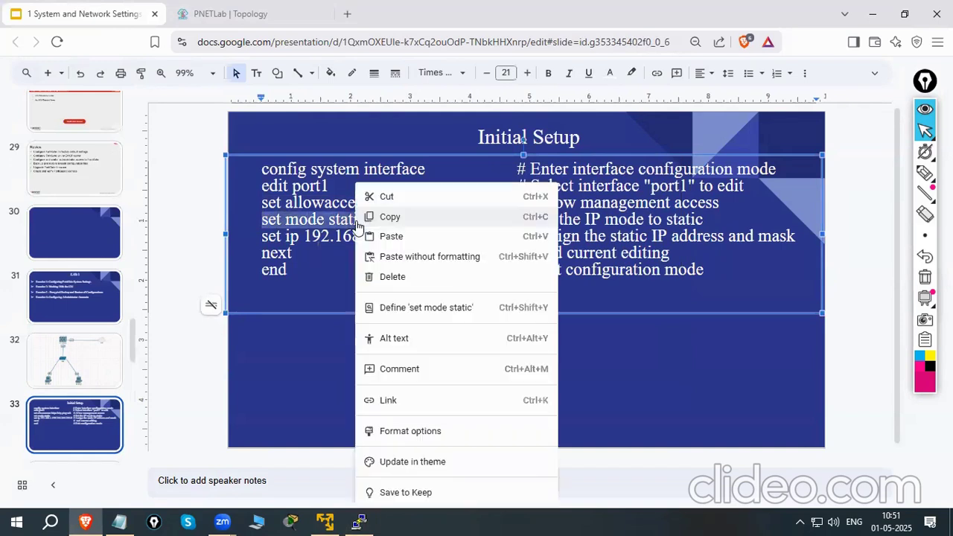
pyautogui.click(405, 218)
pyautogui.click(361, 520)
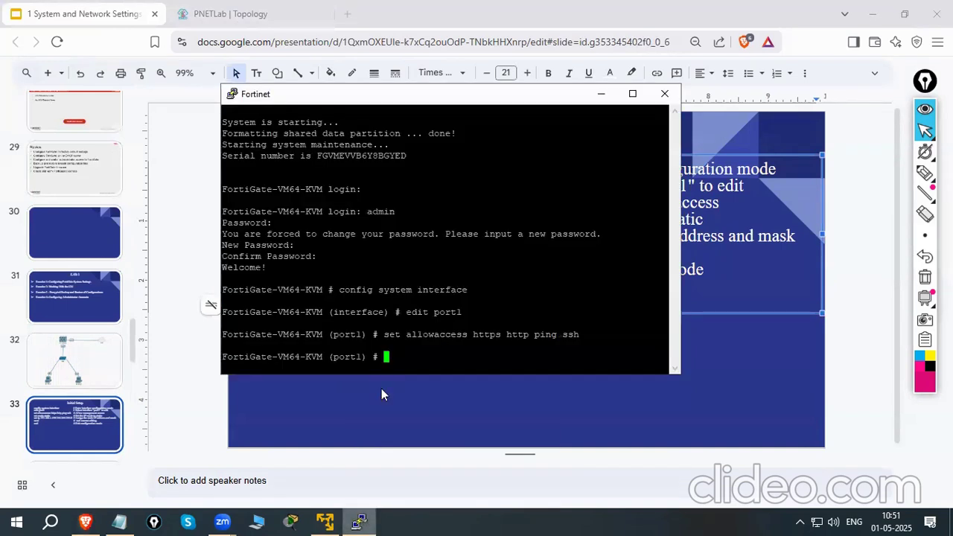
pyautogui.rightClick(415, 350)
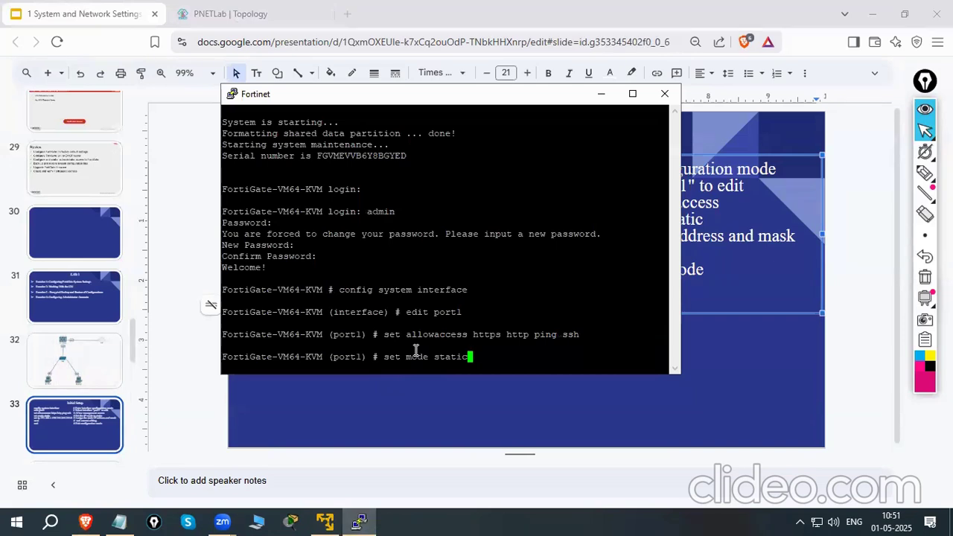
pyautogui.press('Return')
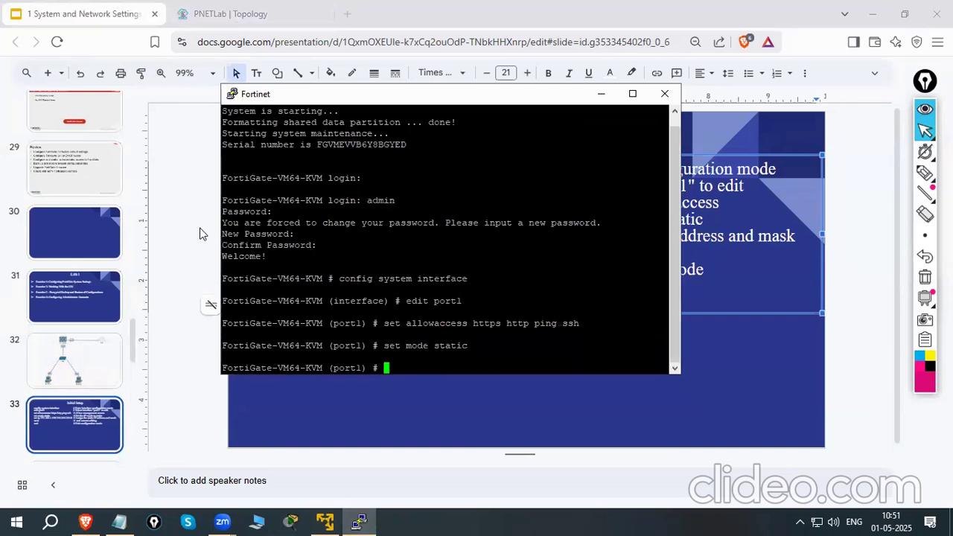
# Copy set ip 192.168.1.198 255.255.255.0 from the slide and run it for port1 in the FortiGate console
pyautogui.click(200, 234)
pyautogui.click(278, 240)
pyautogui.moveTo(258, 237); pyautogui.dragTo(507, 233)
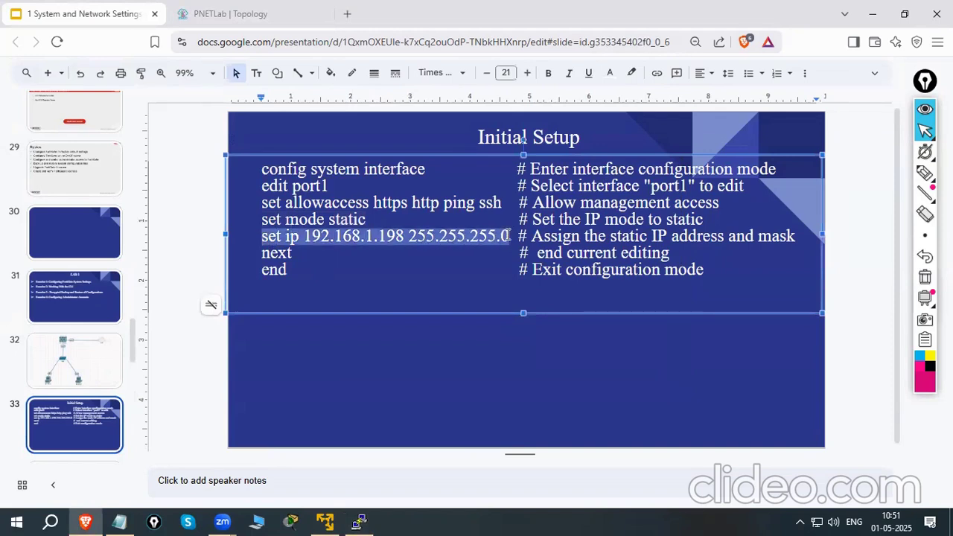
pyautogui.rightClick(508, 235)
pyautogui.click(549, 213)
pyautogui.click(359, 522)
pyautogui.rightClick(420, 348)
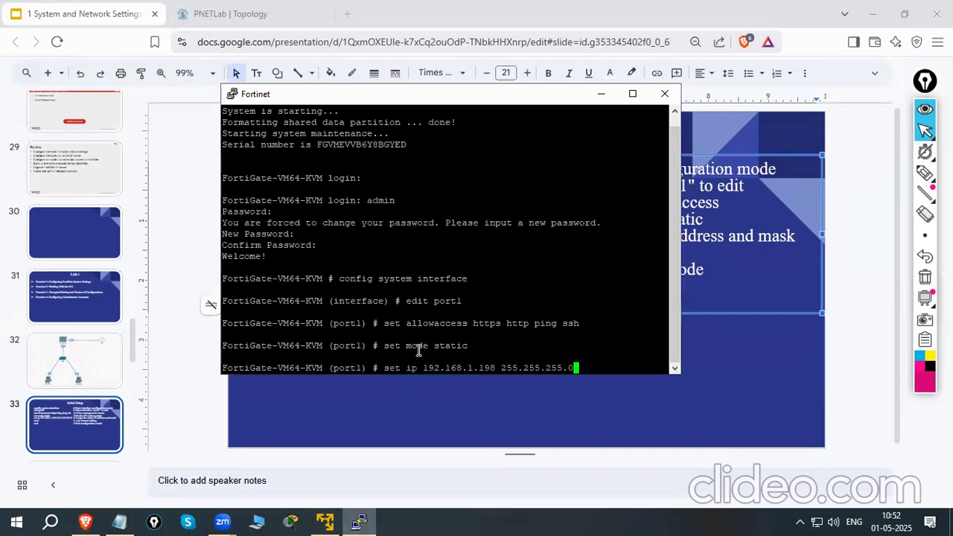
pyautogui.press('Return')
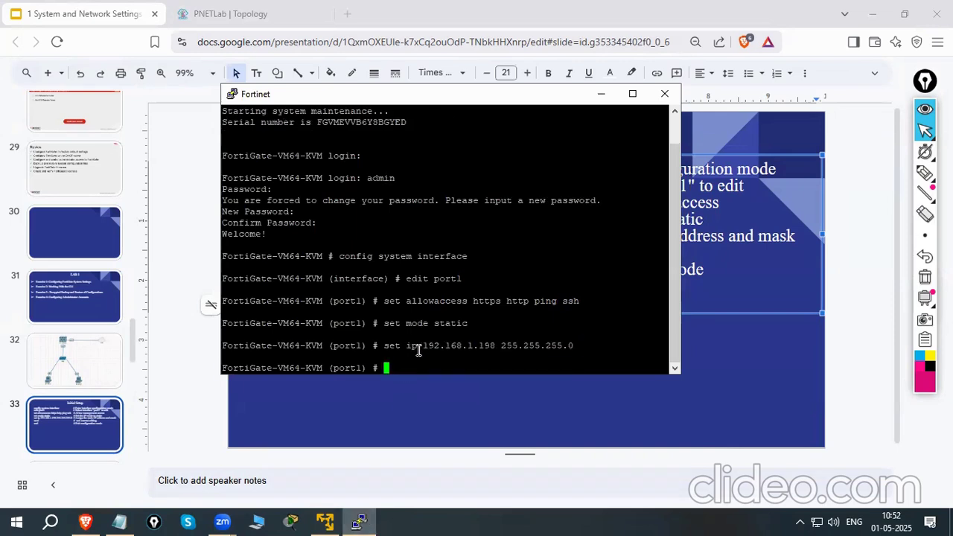
# Finish the port1 configuration in the FortiGate console by running next and end
pyautogui.click(179, 267)
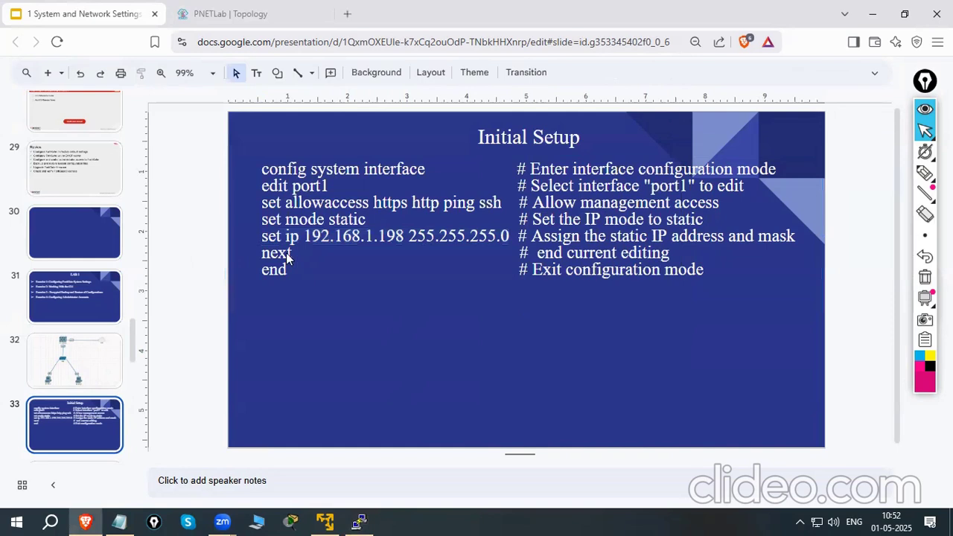
pyautogui.click(359, 521)
pyautogui.write('next')
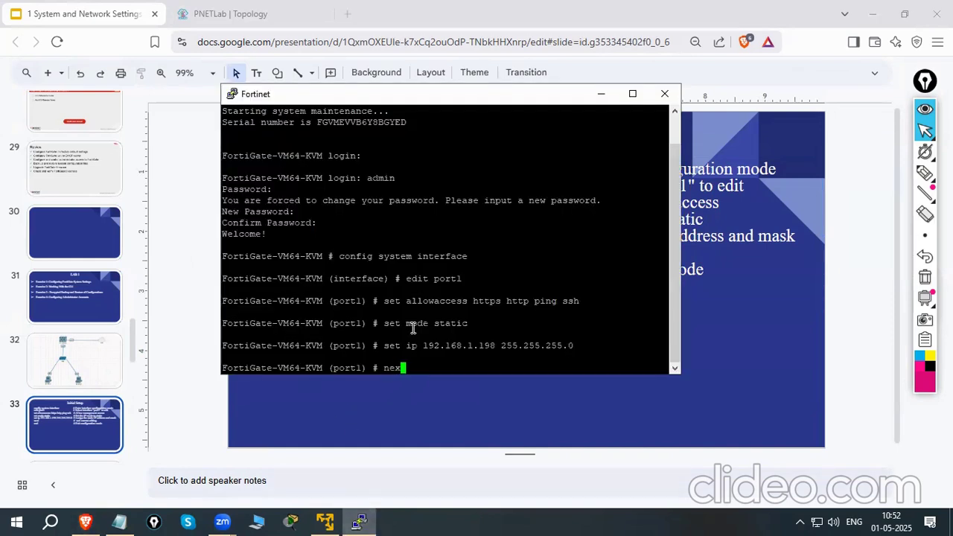
pyautogui.press('Return')
pyautogui.write('end')
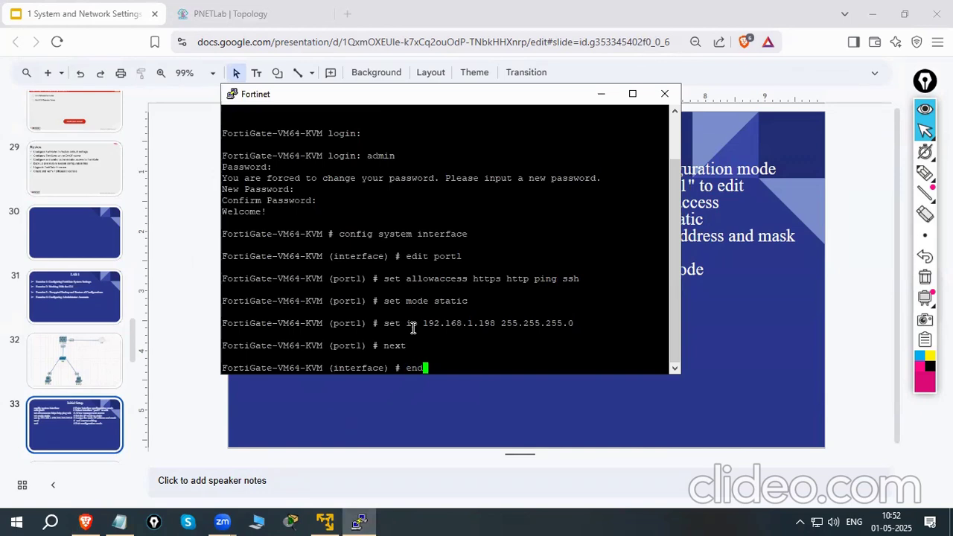
pyautogui.press('Return')
pyautogui.press('Return')
pyautogui.press('Return')
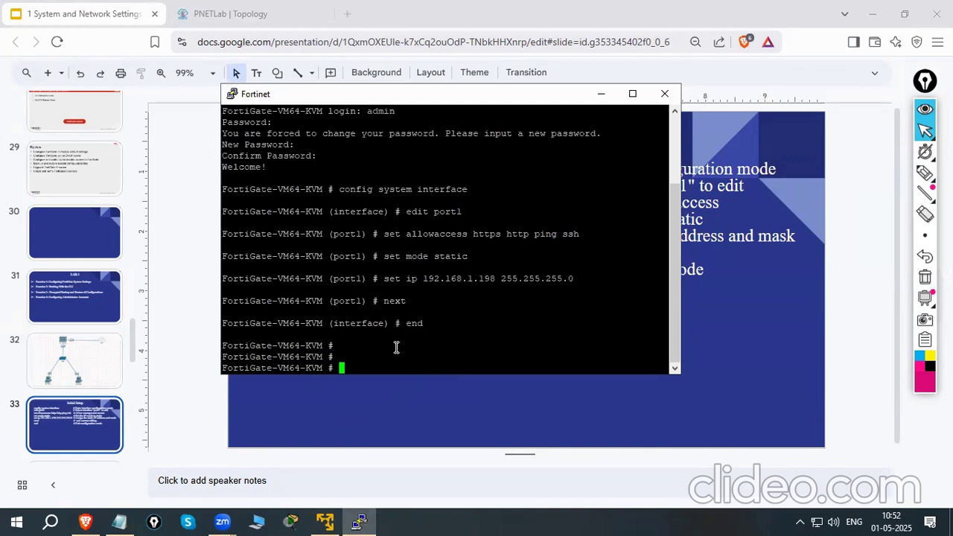
pyautogui.press('Return')
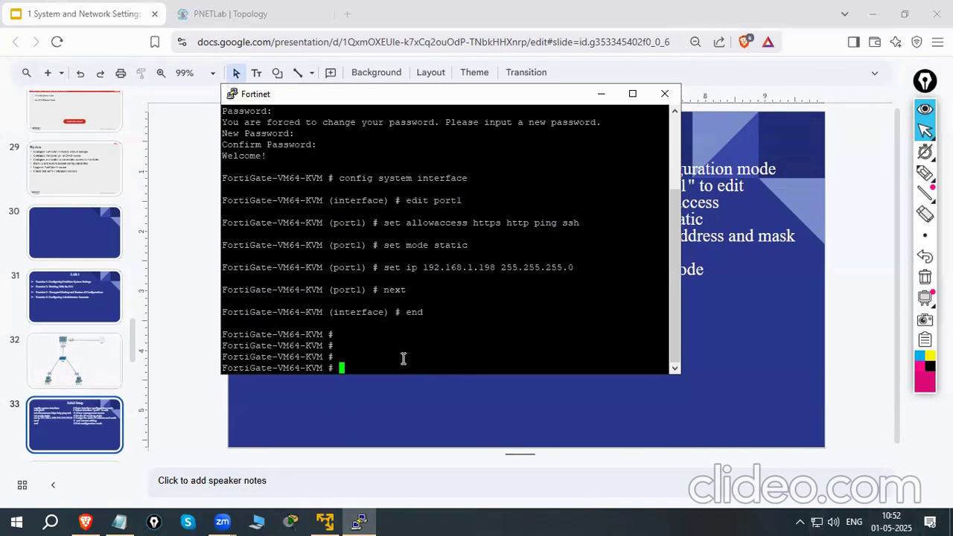
# Try to ping 192.168.1.40 from the FortiGate console with the plain ping command
pyautogui.write('ping 192.168.1.40')
pyautogui.press('Return')
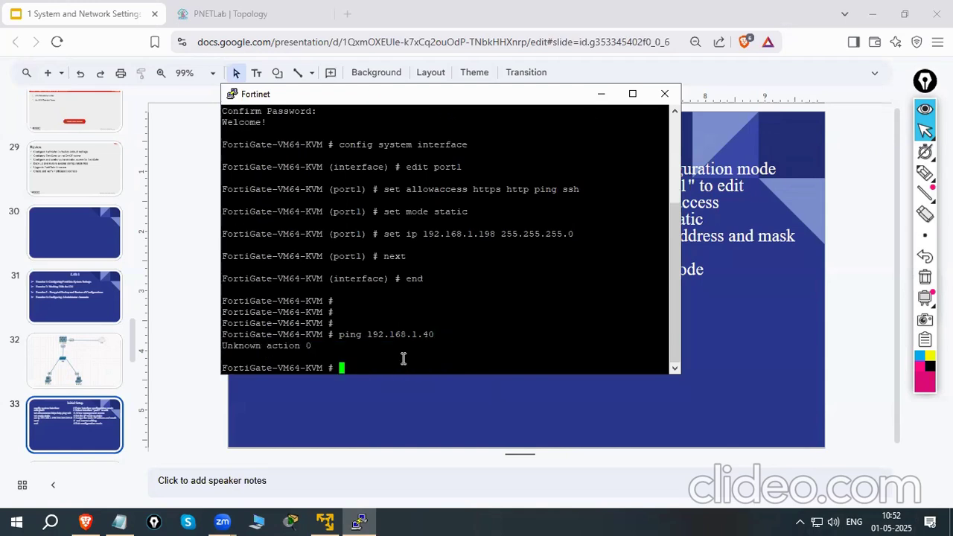
# Recall the ping command, prefix it with execute, run it against 192.168.1.40, and stop it after a few replies
pyautogui.press('Up')
pyautogui.press('Left')
pyautogui.press('Left')
pyautogui.press('Left')
pyautogui.press('Left')
pyautogui.press('Left')
pyautogui.press('Left')
pyautogui.press('Left')
pyautogui.press('Left')
pyautogui.press('Left')
pyautogui.press('Left')
pyautogui.press('Left')
pyautogui.press('Left')
pyautogui.press('Left')
pyautogui.press('Left')
pyautogui.press('Left')
pyautogui.press('Left')
pyautogui.press('Left')
pyautogui.write('execute')
pyautogui.press('Return')
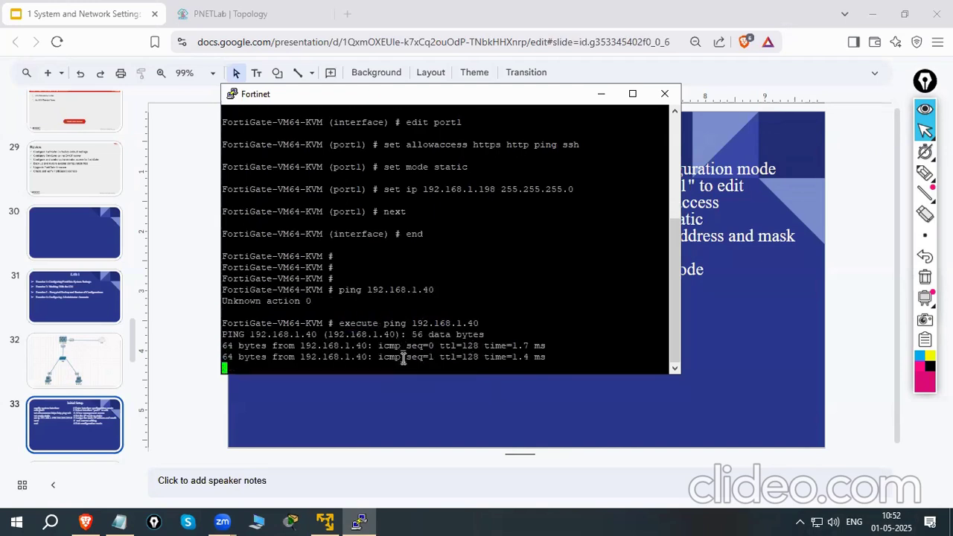
pyautogui.hotkey('ctrl', 'c')
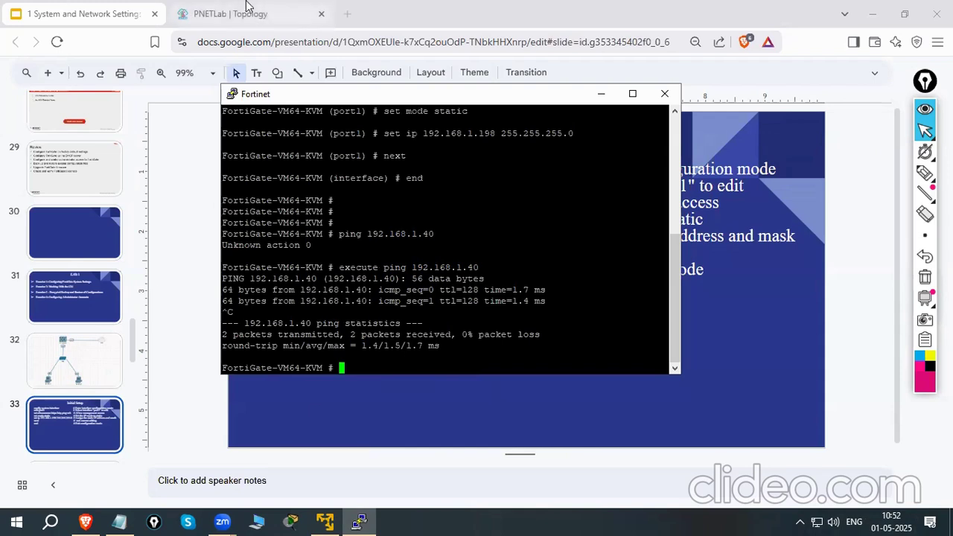
# Copy port1's IP address 192.168.1.198 from the console output and open it in a new browser tab
pyautogui.scroll(4, 426, 226)
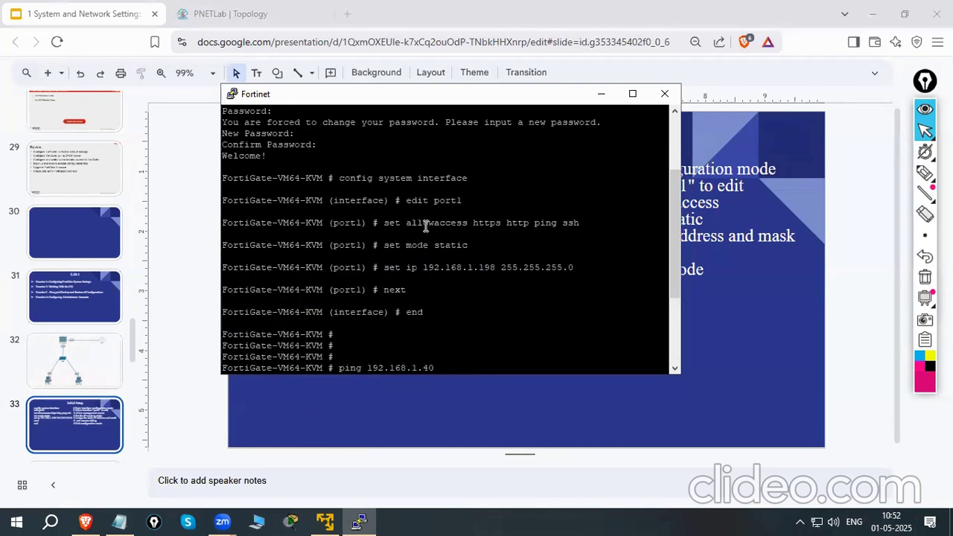
pyautogui.moveTo(421, 269); pyautogui.dragTo(494, 270)
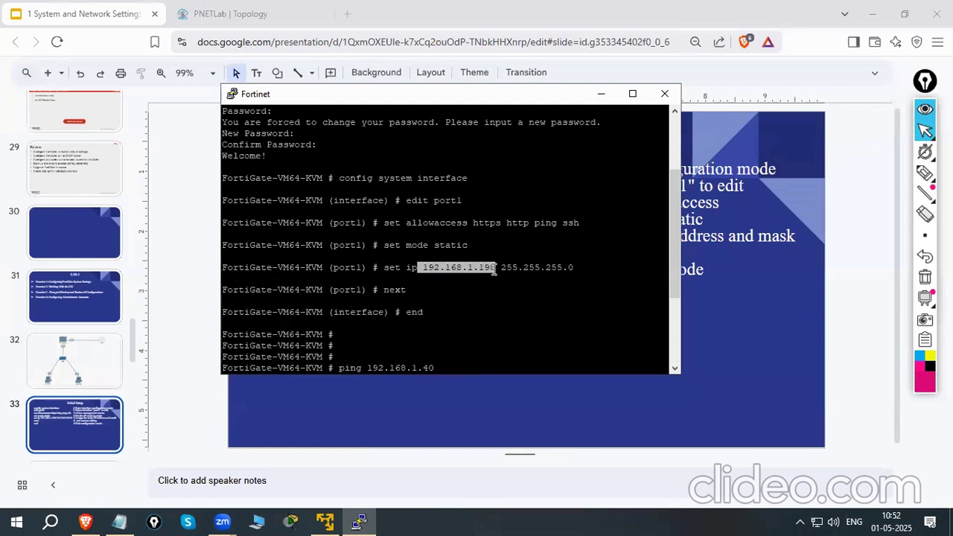
pyautogui.rightClick(476, 268)
pyautogui.click(273, 13)
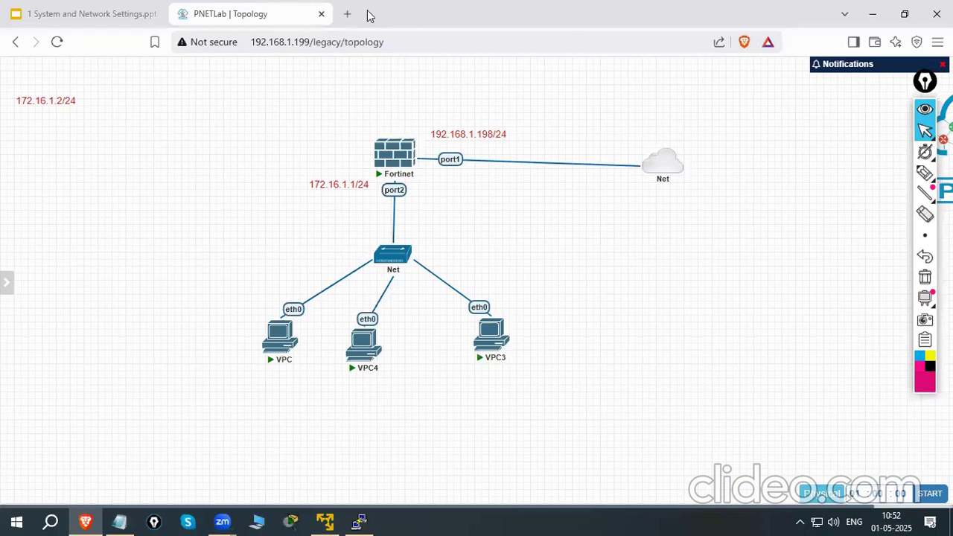
pyautogui.click(347, 13)
pyautogui.hotkey('ctrl', 'v')
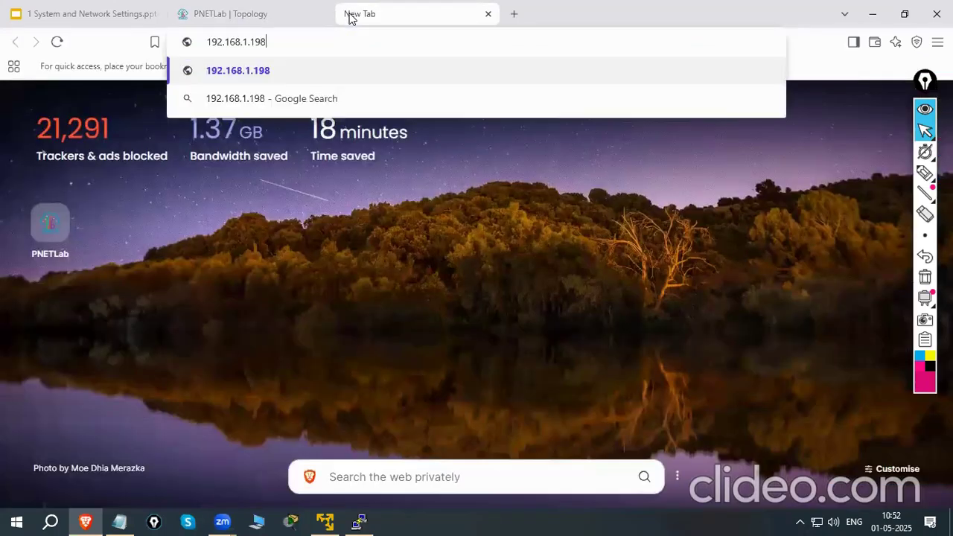
pyautogui.press('Return')
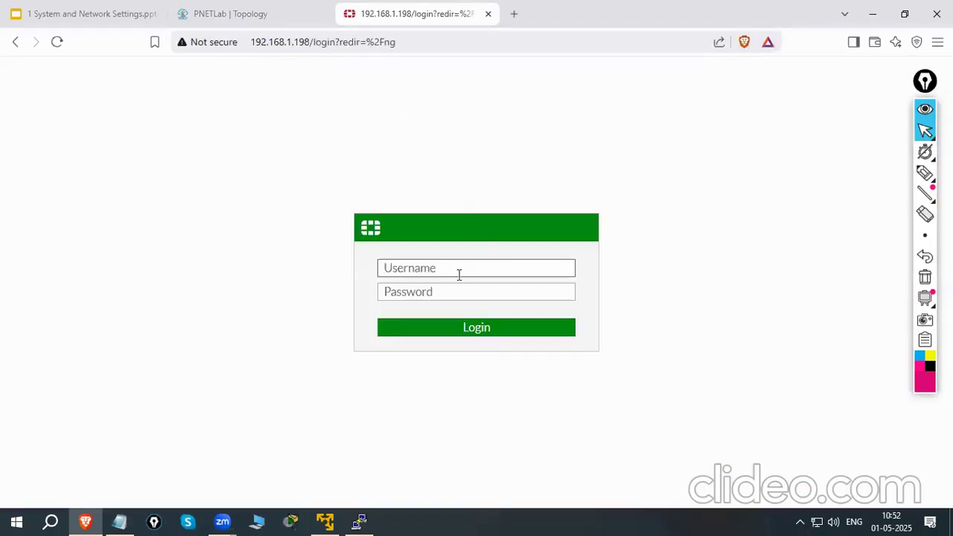
# Log in to the FortiGate web interface as admin with the account password, and dismiss the offer to save the password
pyautogui.write('admin')
pyautogui.click(457, 296)
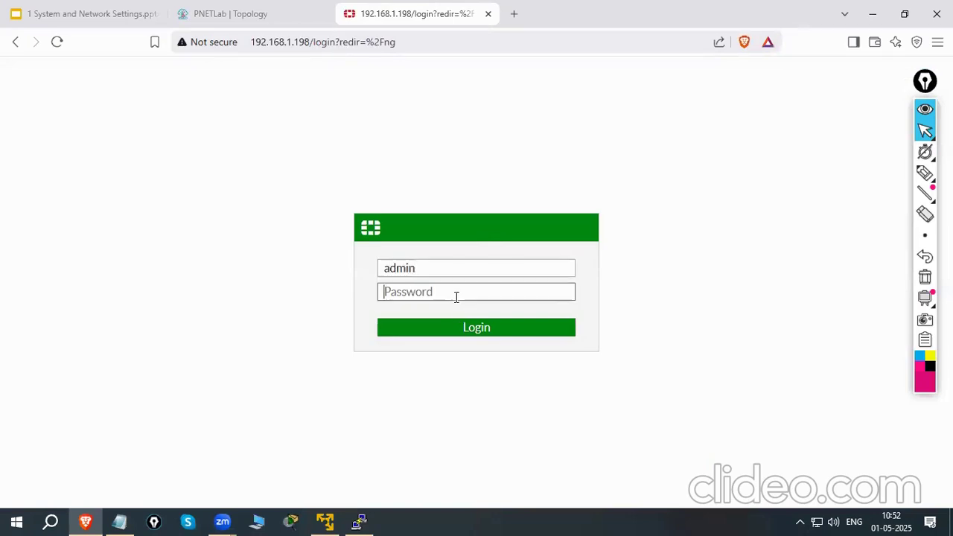
pyautogui.write('••••')
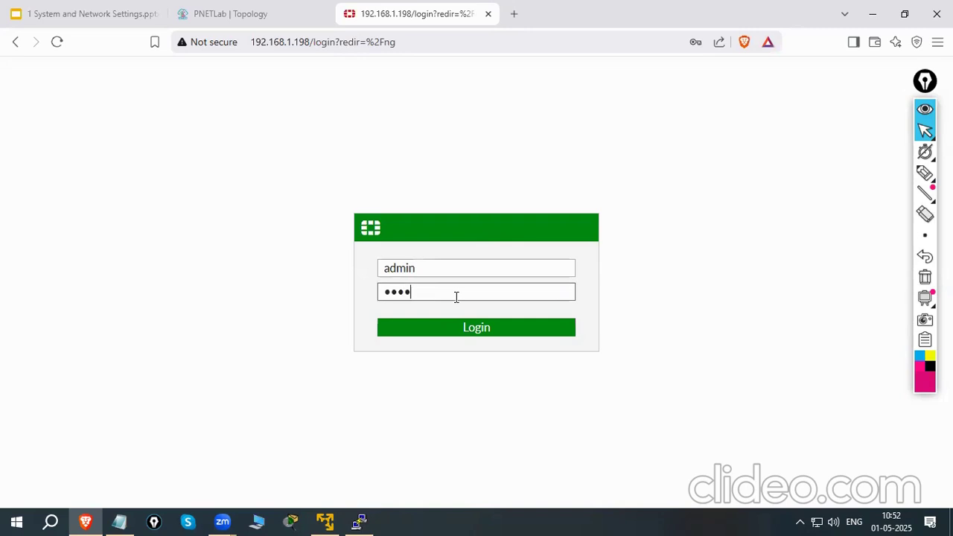
pyautogui.write('••')
pyautogui.click(507, 332)
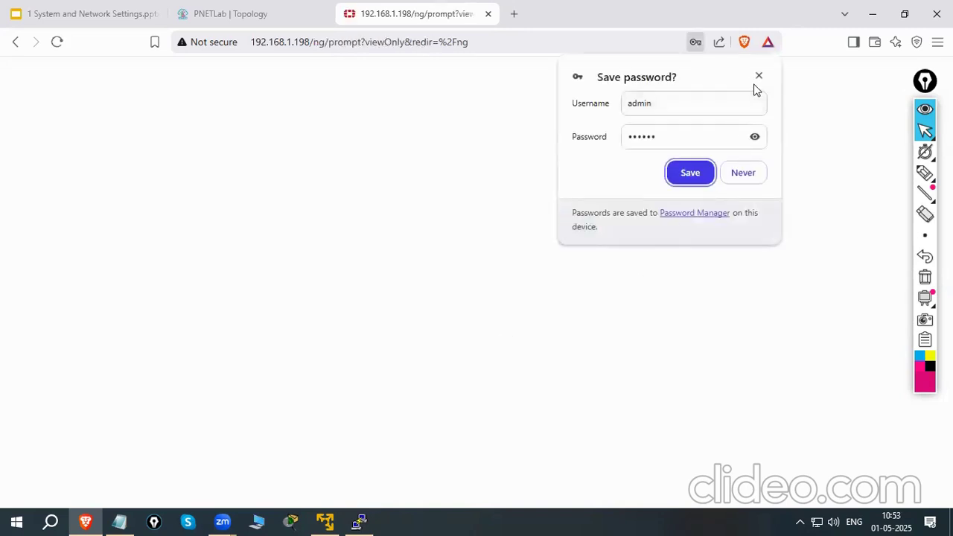
pyautogui.click(759, 76)
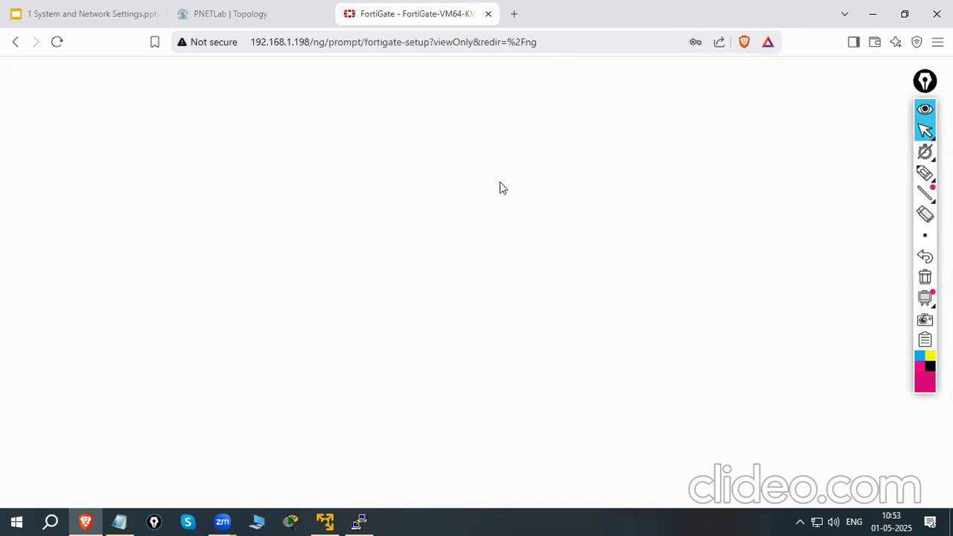
pyautogui.moveTo(924, 87); pyautogui.dragTo(930, 110)
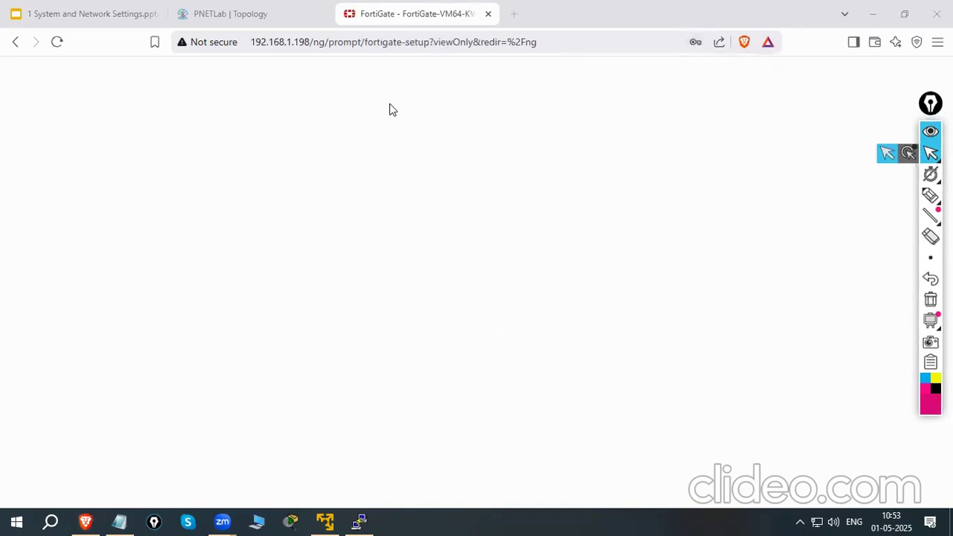
# Dismiss the FortiGate setup prompt to reach the status dashboard
pyautogui.click(524, 360)
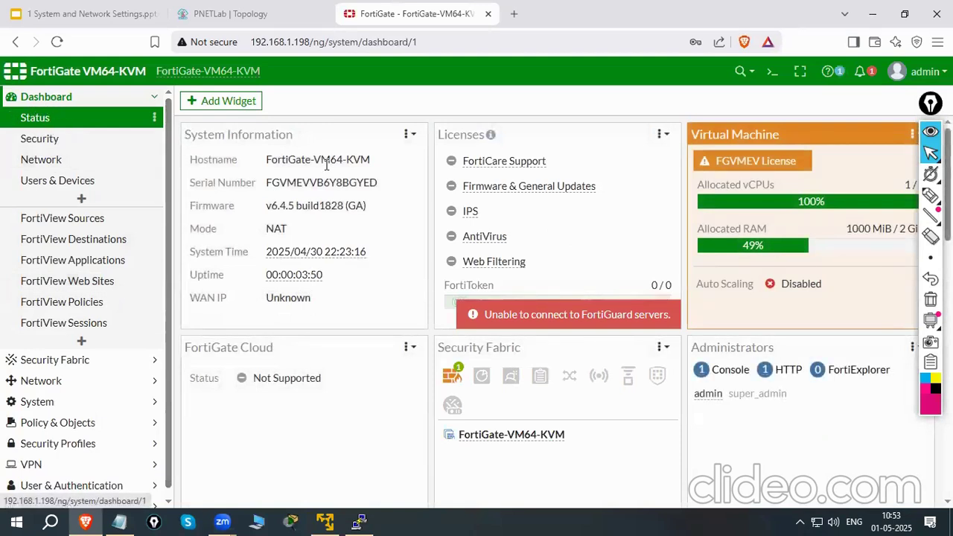
# Mark the dashboard widgets, the Dashboard submenu entries and the Network entry with the annotation pen, and clear all marks
pyautogui.click(931, 195)
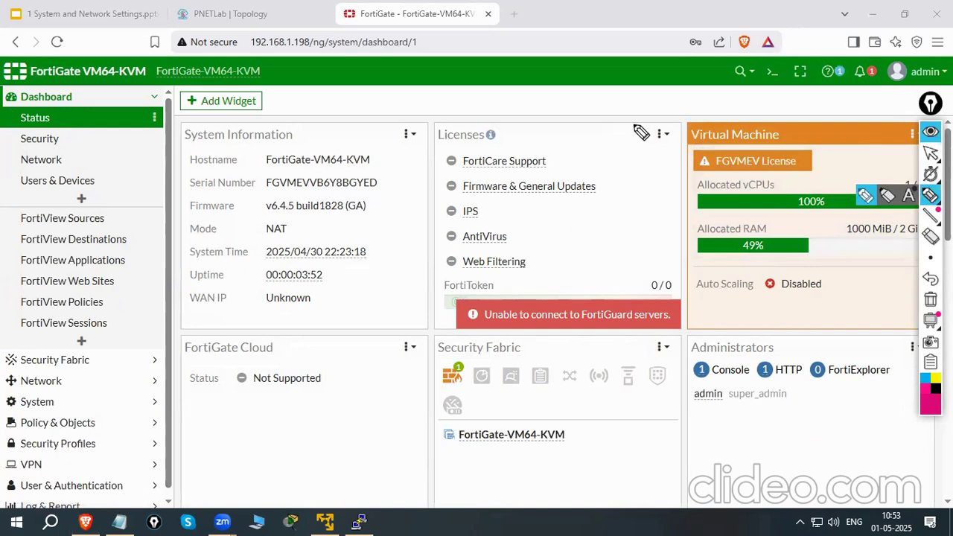
pyautogui.moveTo(638, 132); pyautogui.dragTo(811, 383)
pyautogui.moveTo(63, 139); pyautogui.dragTo(83, 128)
pyautogui.moveTo(67, 161); pyautogui.dragTo(102, 145)
pyautogui.moveTo(95, 180); pyautogui.dragTo(122, 168)
pyautogui.moveTo(94, 225); pyautogui.dragTo(121, 213)
pyautogui.moveTo(53, 140)
pyautogui.mouseDown()
pyautogui.moveTo(9, 215)
pyautogui.moveTo(8, 330)
pyautogui.moveTo(138, 342)
pyautogui.moveTo(141, 152)
pyautogui.mouseUp()
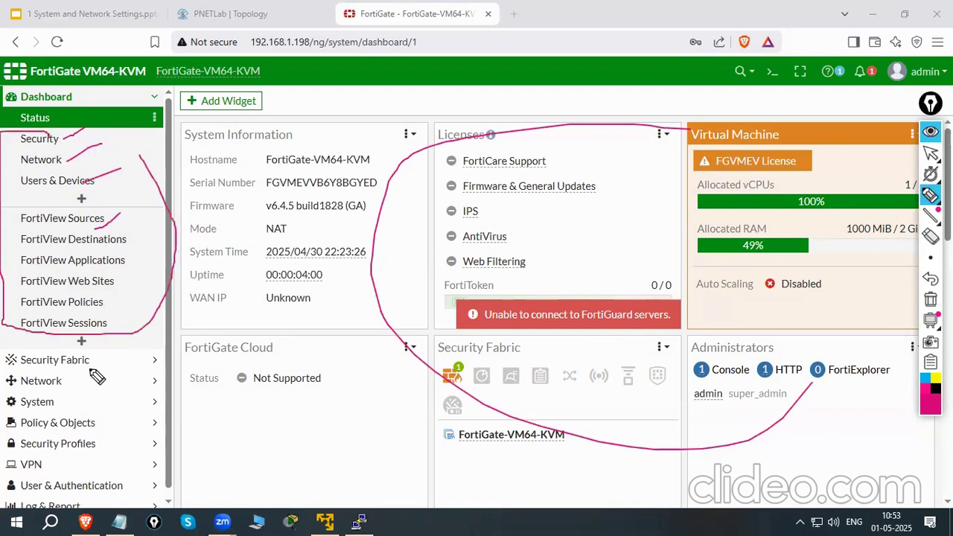
pyautogui.moveTo(4, 376)
pyautogui.mouseDown()
pyautogui.moveTo(74, 377)
pyautogui.moveTo(72, 388)
pyautogui.moveTo(10, 383)
pyautogui.mouseUp()
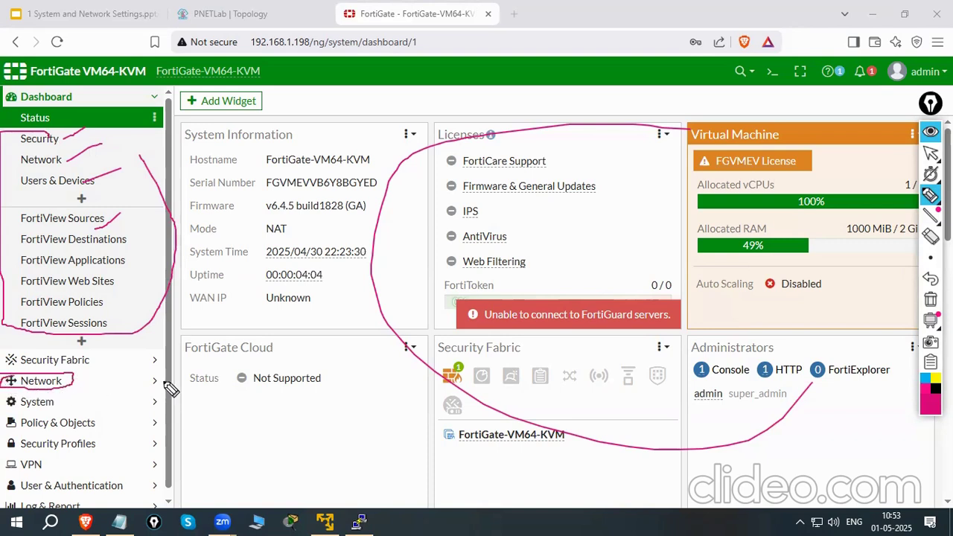
pyautogui.click(931, 300)
pyautogui.click(931, 153)
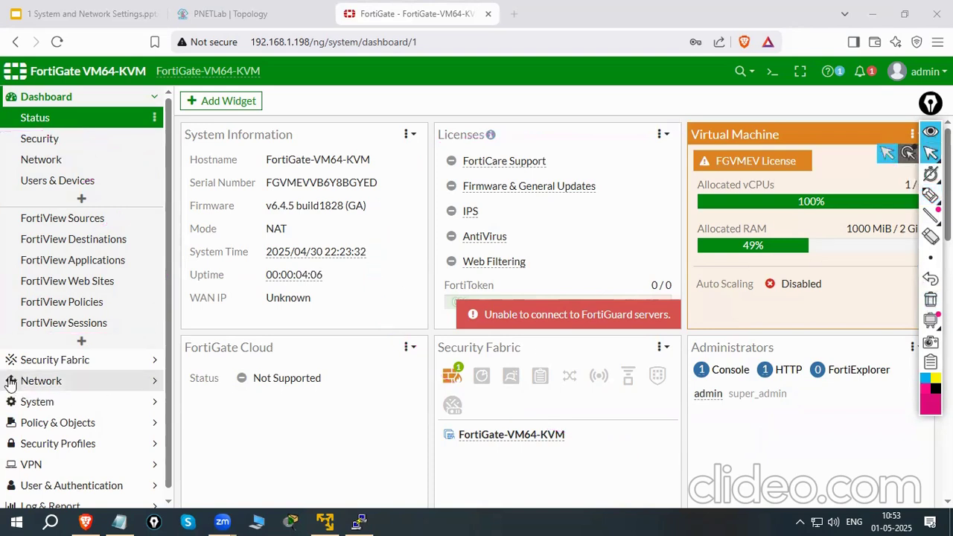
# Open the network interface list, mark port1 and port2 with their addresses and port1's administrative access using the annotation pen, and clear the marks
pyautogui.click(61, 383)
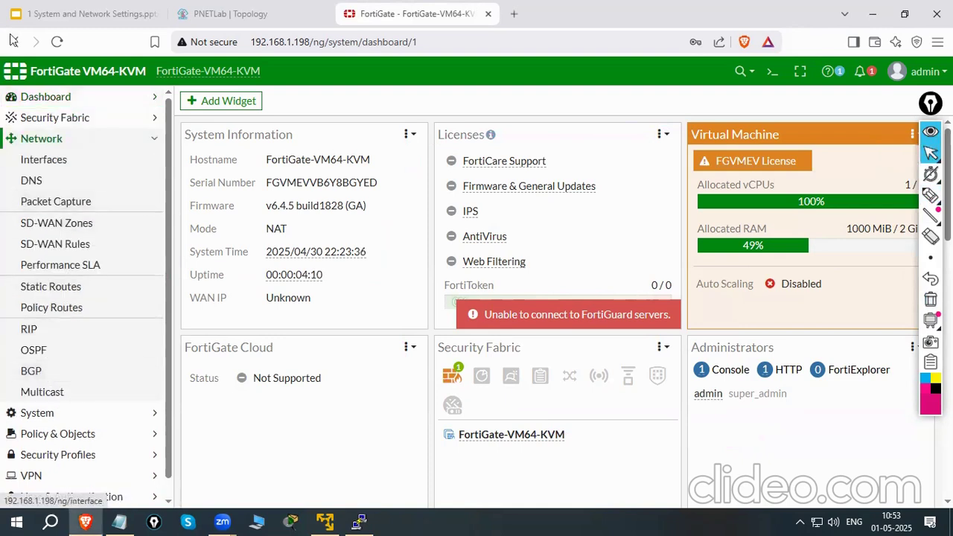
pyautogui.click(54, 166)
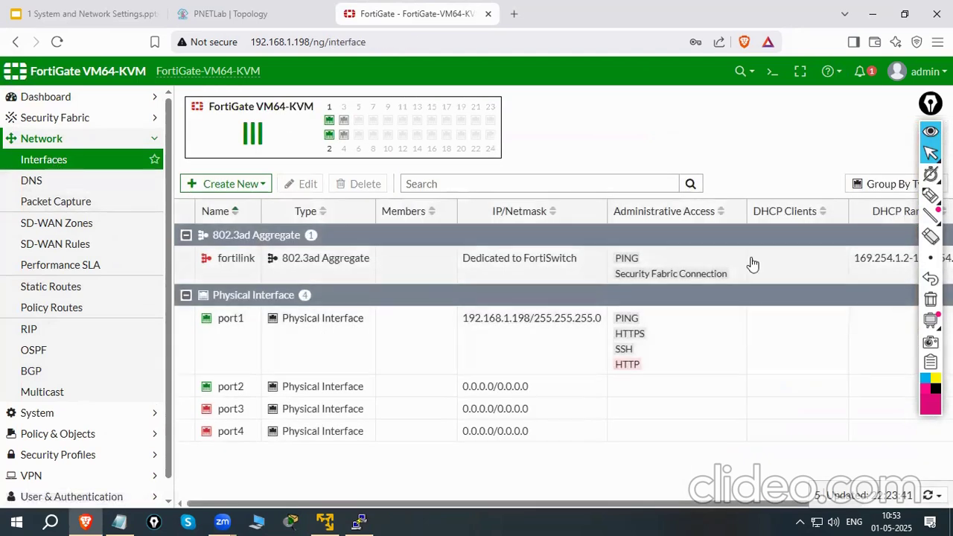
pyautogui.click(931, 195)
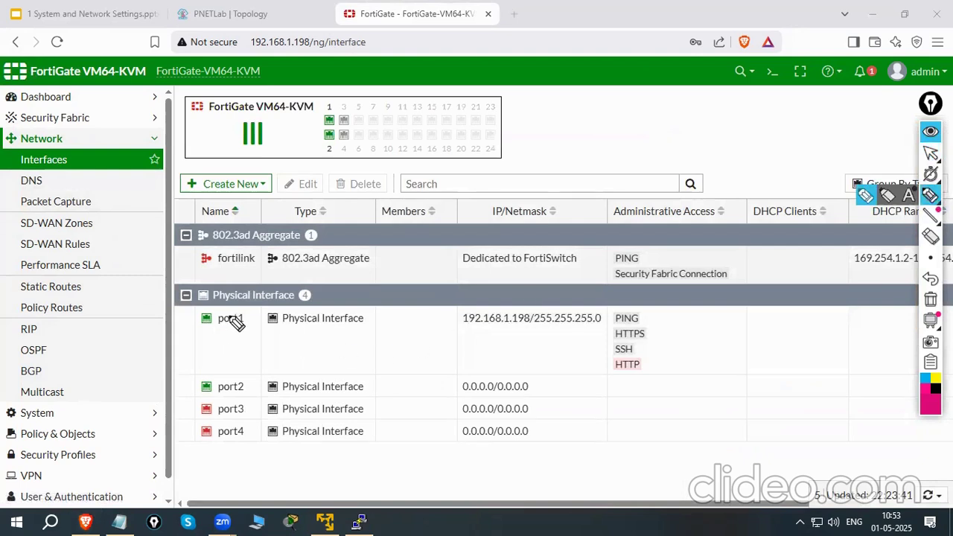
pyautogui.moveTo(230, 311)
pyautogui.mouseDown()
pyautogui.moveTo(199, 311)
pyautogui.moveTo(209, 325)
pyautogui.moveTo(250, 296)
pyautogui.mouseUp()
pyautogui.moveTo(246, 365)
pyautogui.mouseDown()
pyautogui.moveTo(203, 373)
pyautogui.moveTo(195, 387)
pyautogui.moveTo(253, 393)
pyautogui.moveTo(255, 366)
pyautogui.mouseUp()
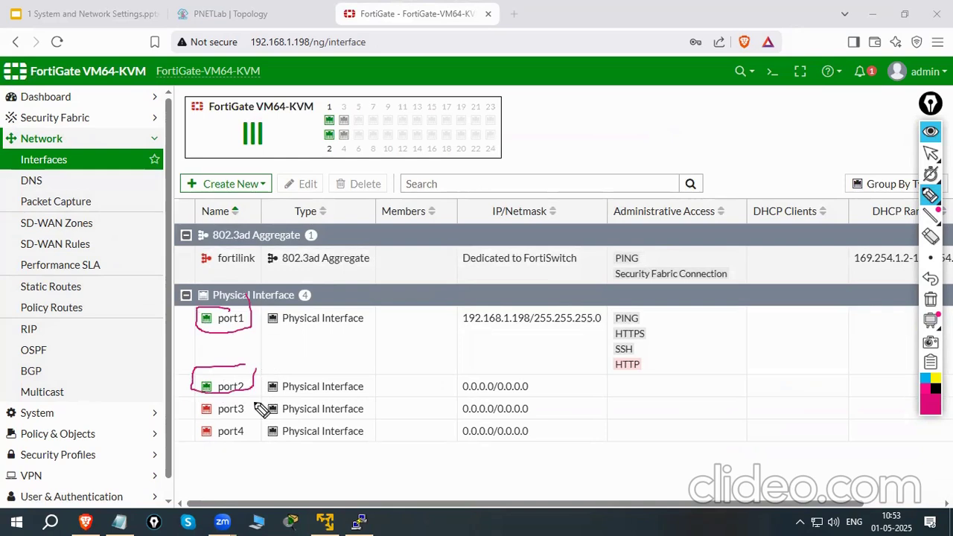
pyautogui.moveTo(472, 387); pyautogui.dragTo(538, 389)
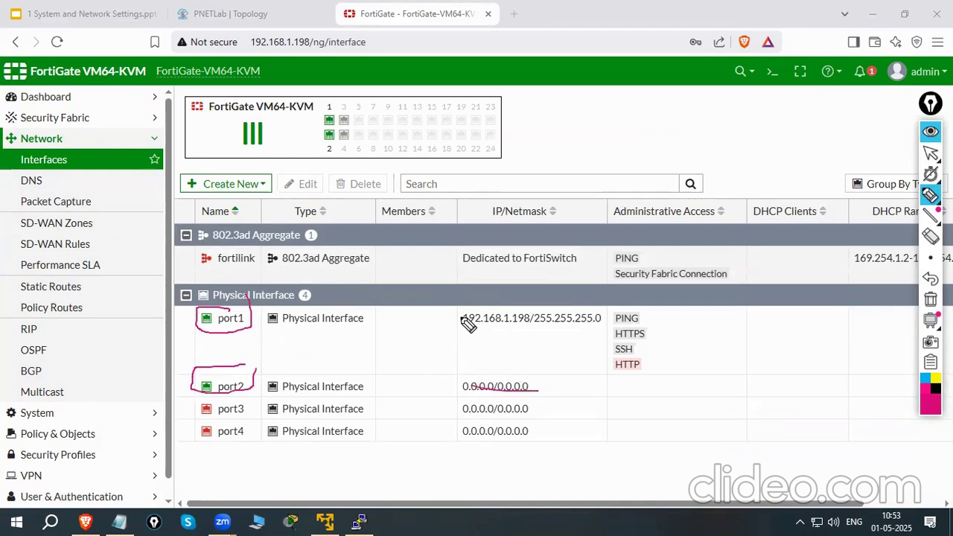
pyautogui.moveTo(462, 326)
pyautogui.mouseDown()
pyautogui.moveTo(524, 326)
pyautogui.moveTo(533, 312)
pyautogui.moveTo(588, 326)
pyautogui.moveTo(595, 312)
pyautogui.moveTo(654, 311)
pyautogui.moveTo(661, 321)
pyautogui.mouseUp()
pyautogui.moveTo(636, 351); pyautogui.dragTo(700, 347)
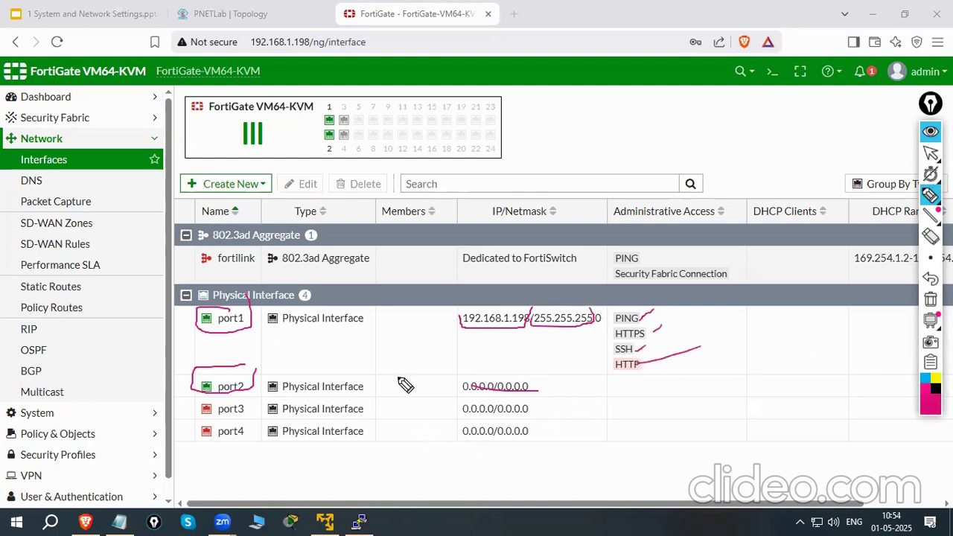
pyautogui.moveTo(525, 385); pyautogui.dragTo(475, 379)
pyautogui.click(931, 299)
pyautogui.click(931, 153)
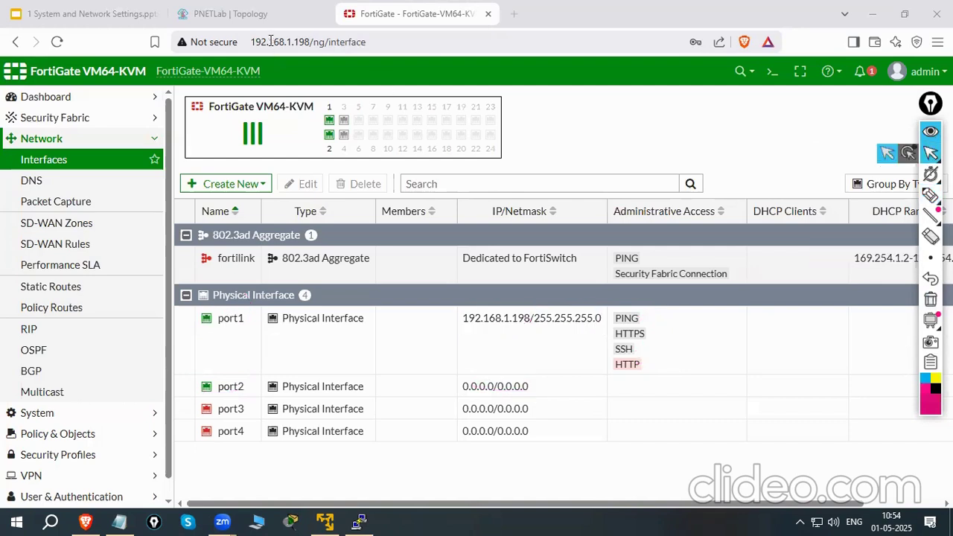
# Switch to the Google Slides presentation, advance to the Exercise 1 slide, and temporarily mark its "Review and Configure port1" line with the annotation pen
pyautogui.click(238, 14)
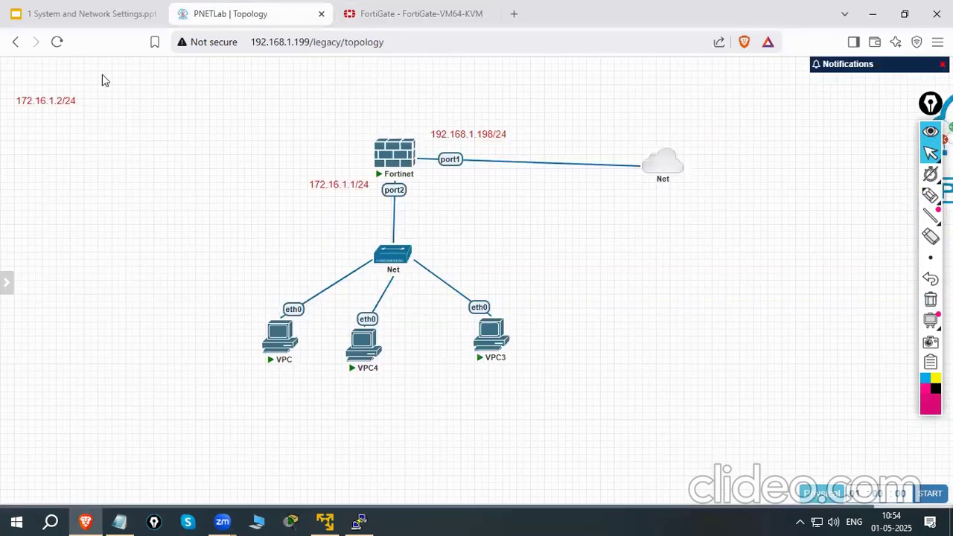
pyautogui.click(65, 10)
pyautogui.press('Down')
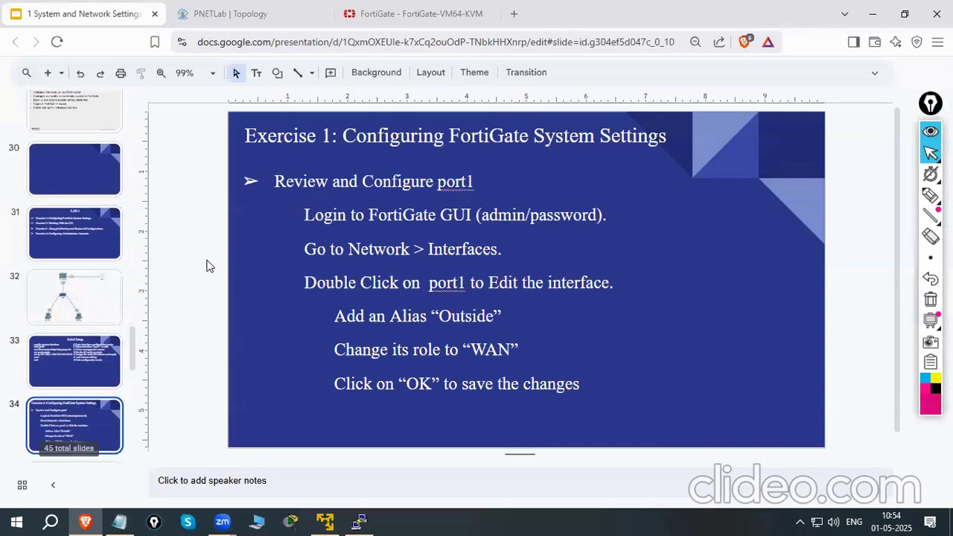
pyautogui.click(931, 195)
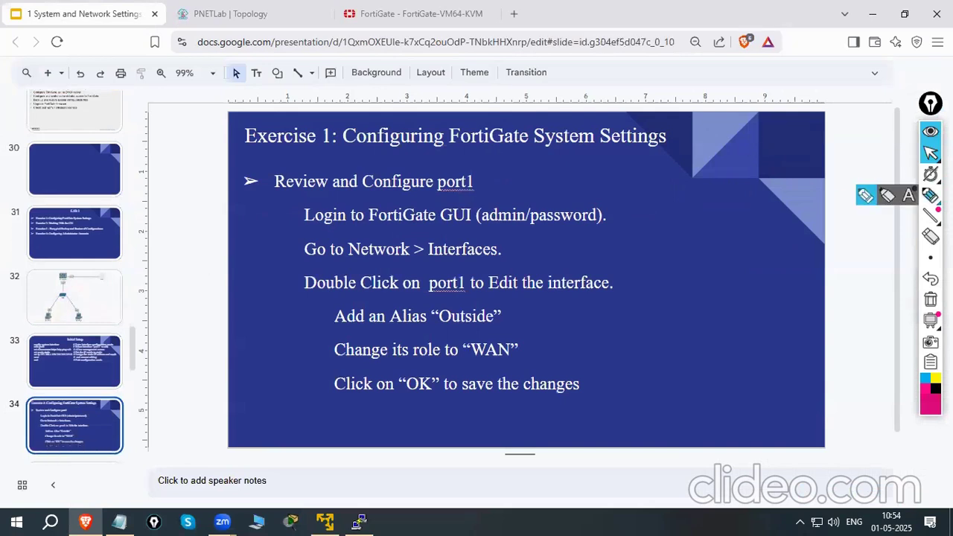
pyautogui.moveTo(292, 198)
pyautogui.mouseDown()
pyautogui.moveTo(481, 184)
pyautogui.moveTo(287, 156)
pyautogui.moveTo(265, 188)
pyautogui.mouseUp()
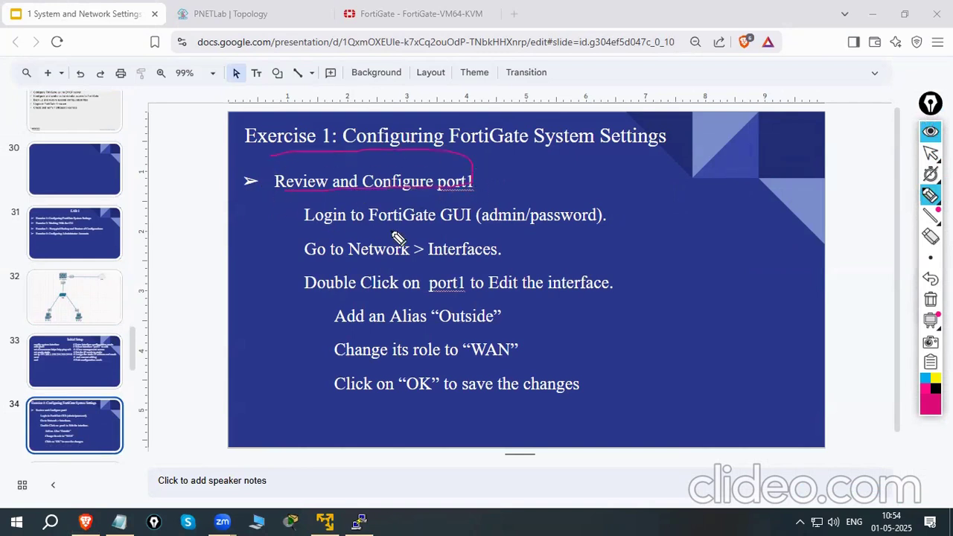
pyautogui.click(931, 152)
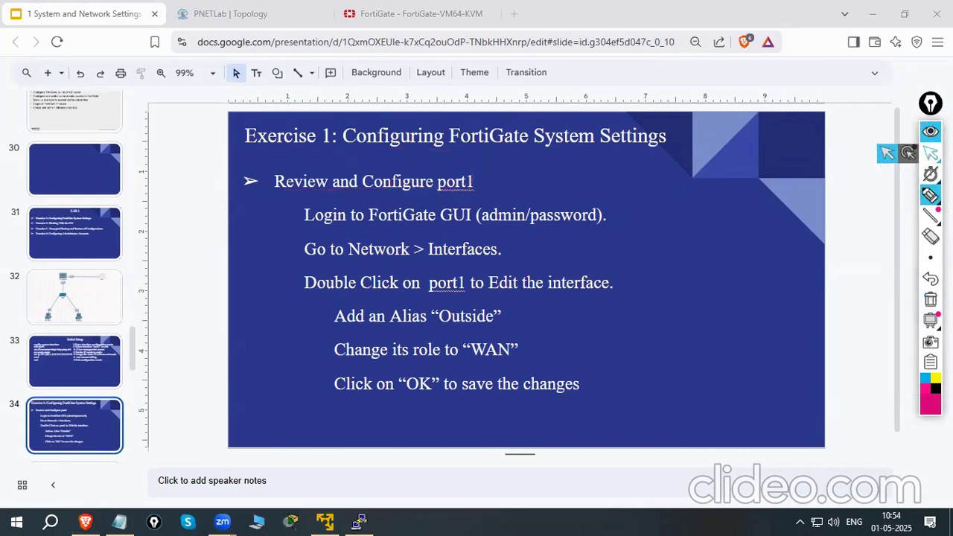
# Return to the FortiGate interface list, select port1, and switch back to the Exercise 1 slide to review its instructions
pyautogui.click(246, 14)
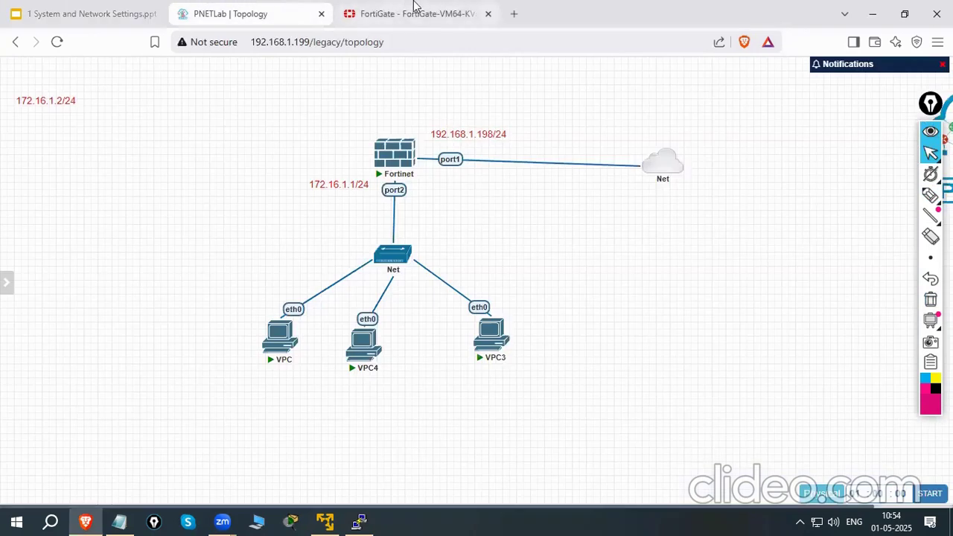
pyautogui.click(424, 13)
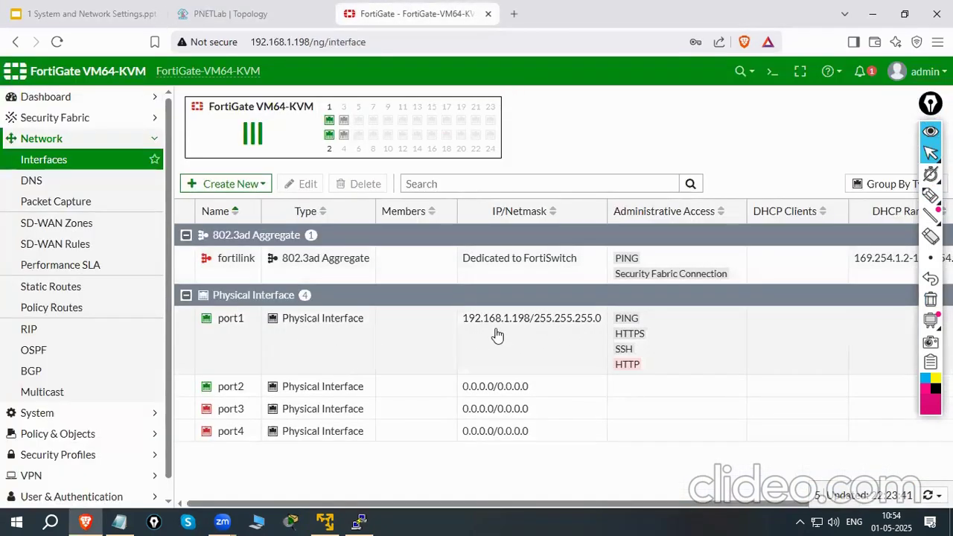
pyautogui.click(526, 340)
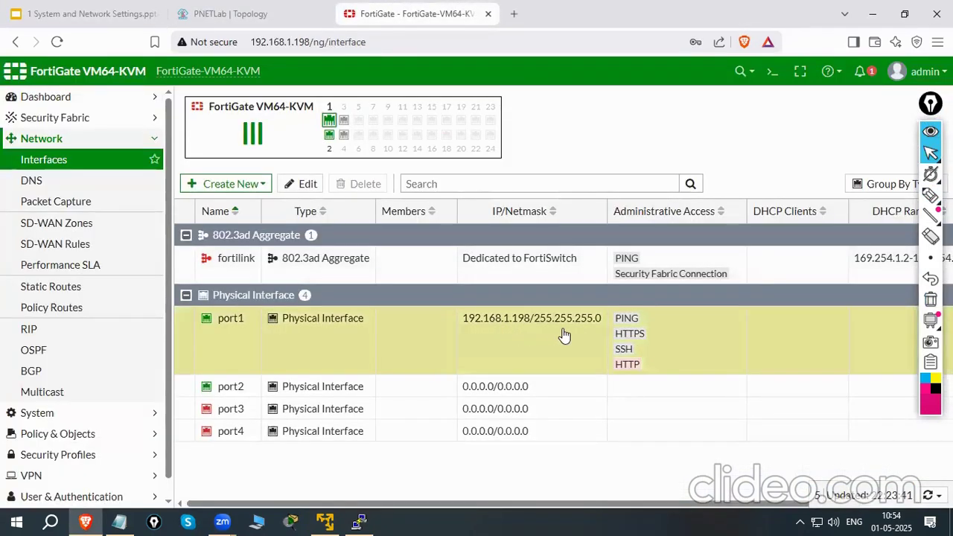
pyautogui.click(219, 14)
pyautogui.click(89, 13)
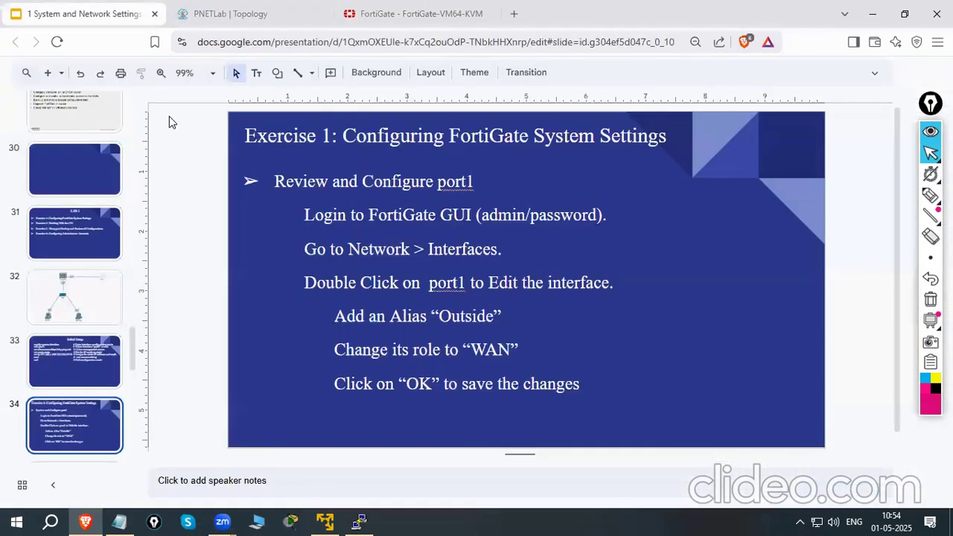